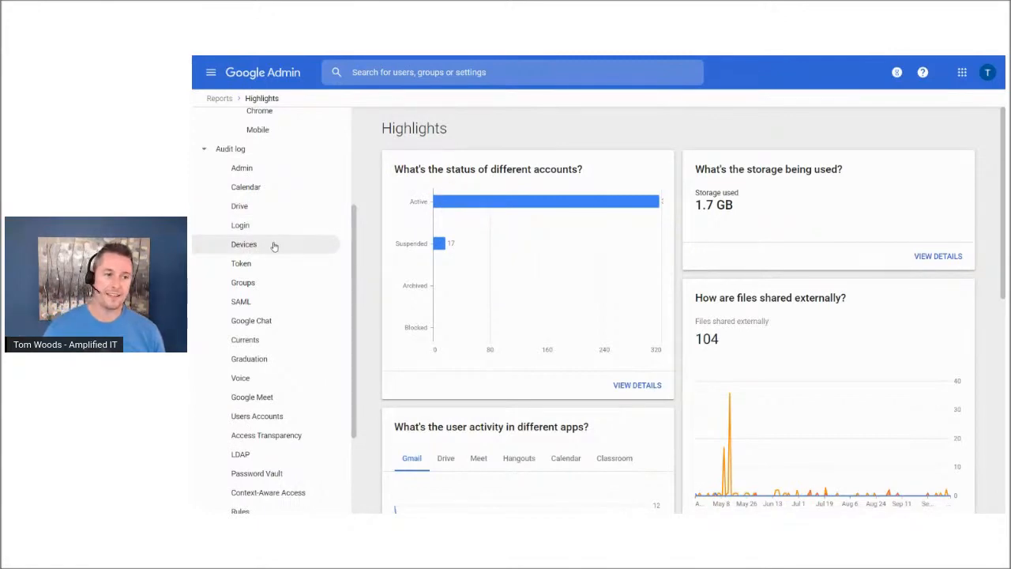
Step: Open the Devices audit log and look through its recent entries
click(274, 246)
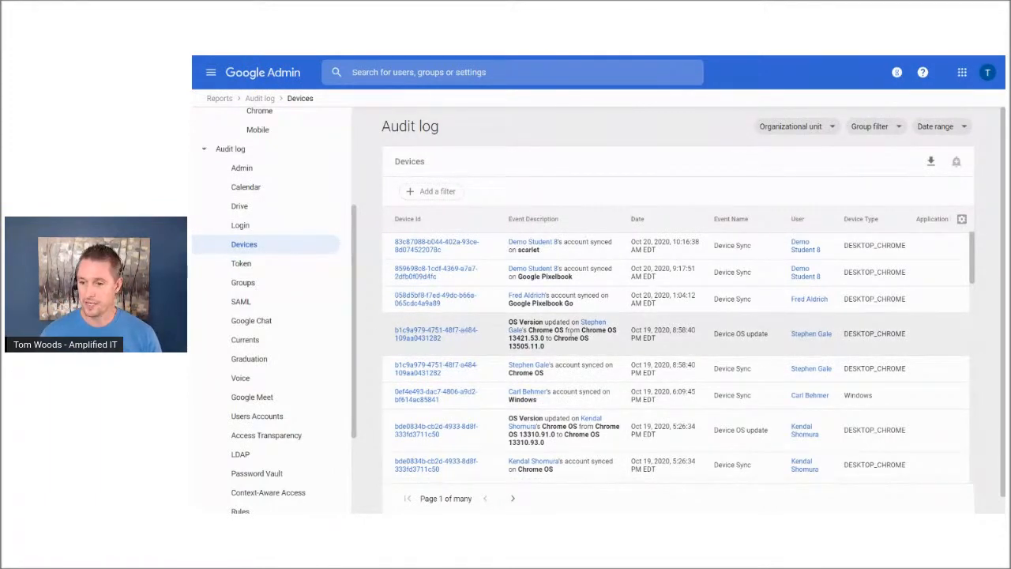
scroll(574, 336, down, 2)
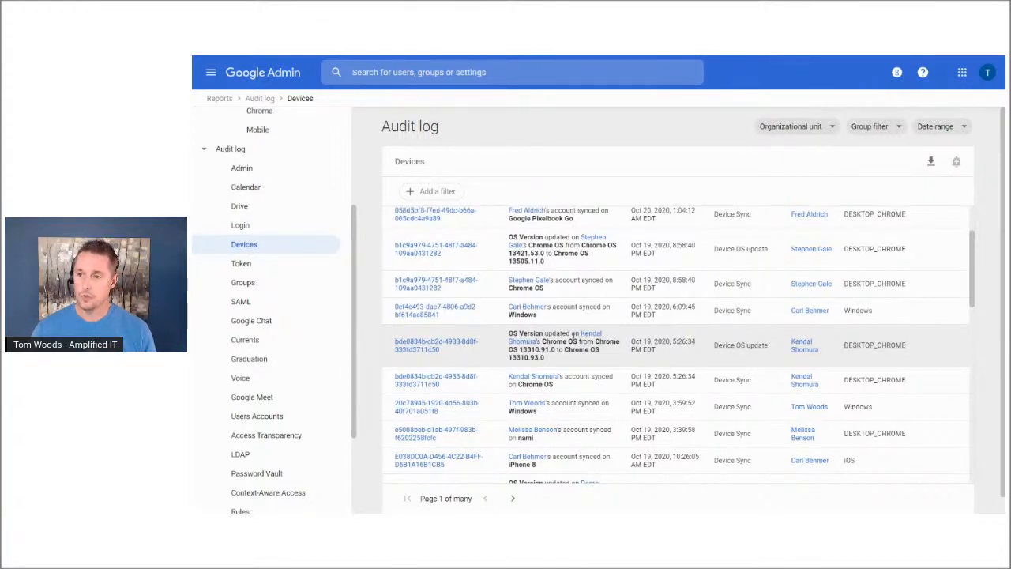
Step: Filter the device log by the Device OS update event with OS Version as the system property
click(444, 193)
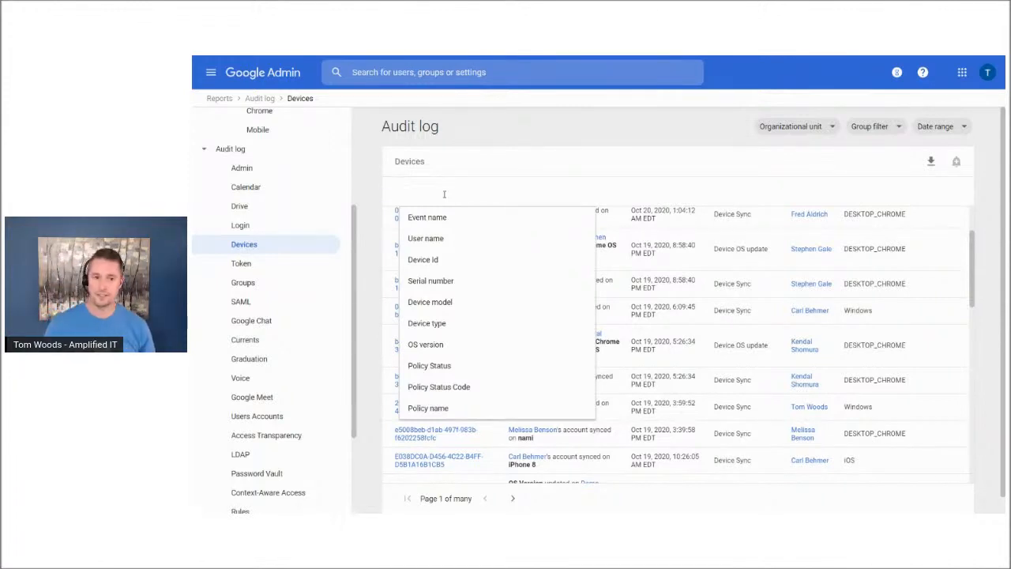
click(444, 221)
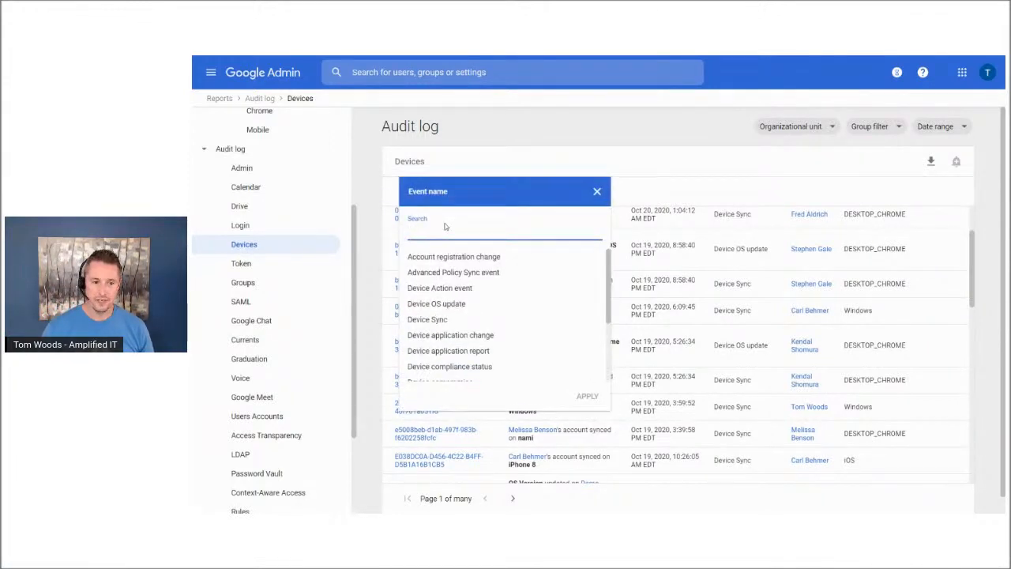
scroll(464, 310, down, 3)
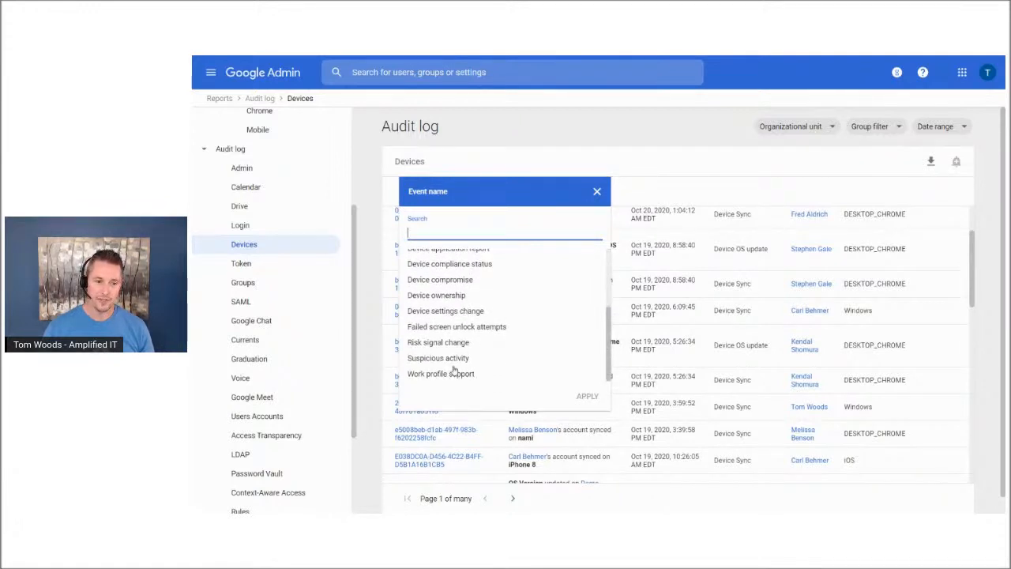
scroll(451, 354, up, 1)
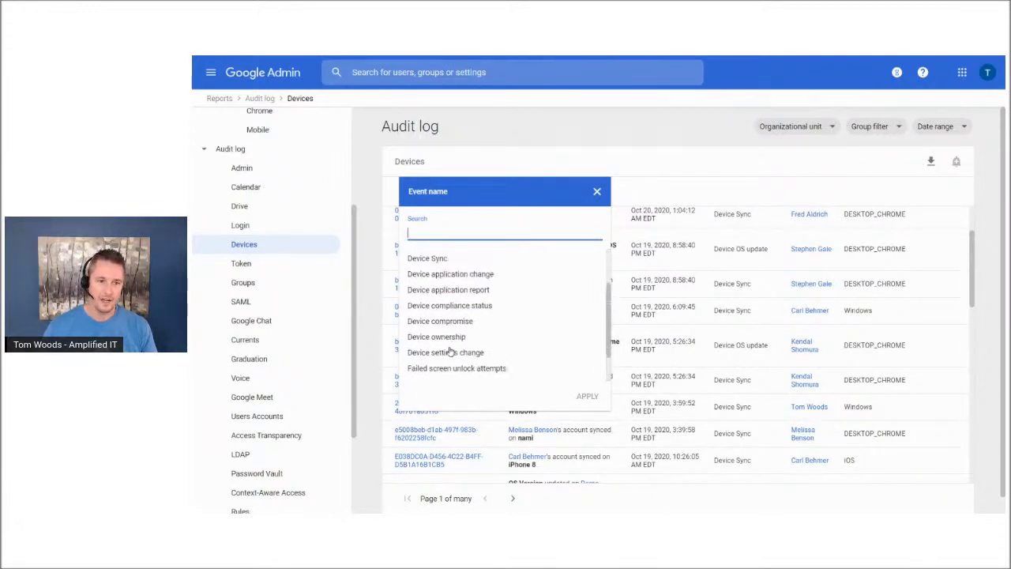
scroll(450, 352, up, 1)
scroll(450, 351, up, 1)
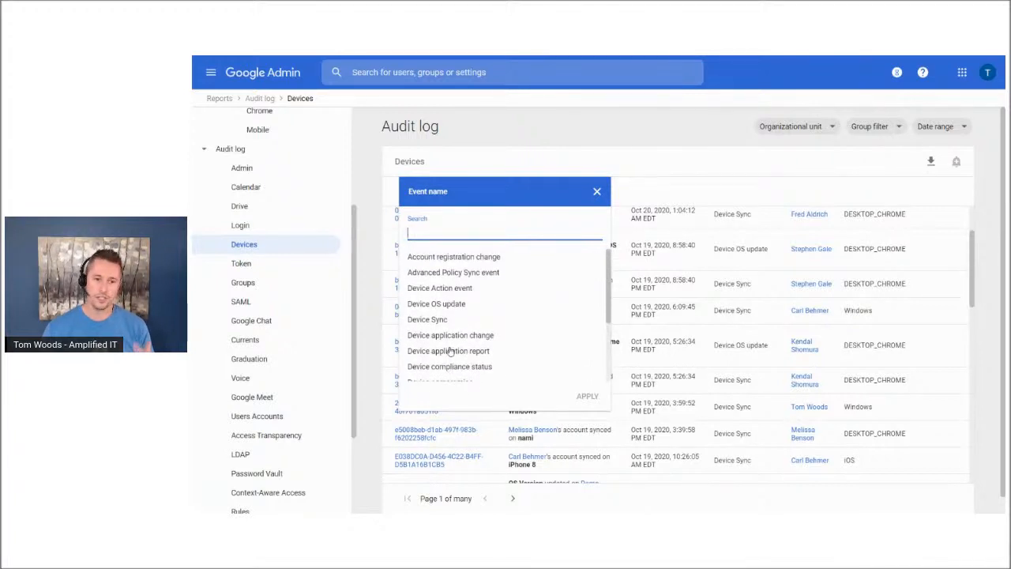
click(454, 307)
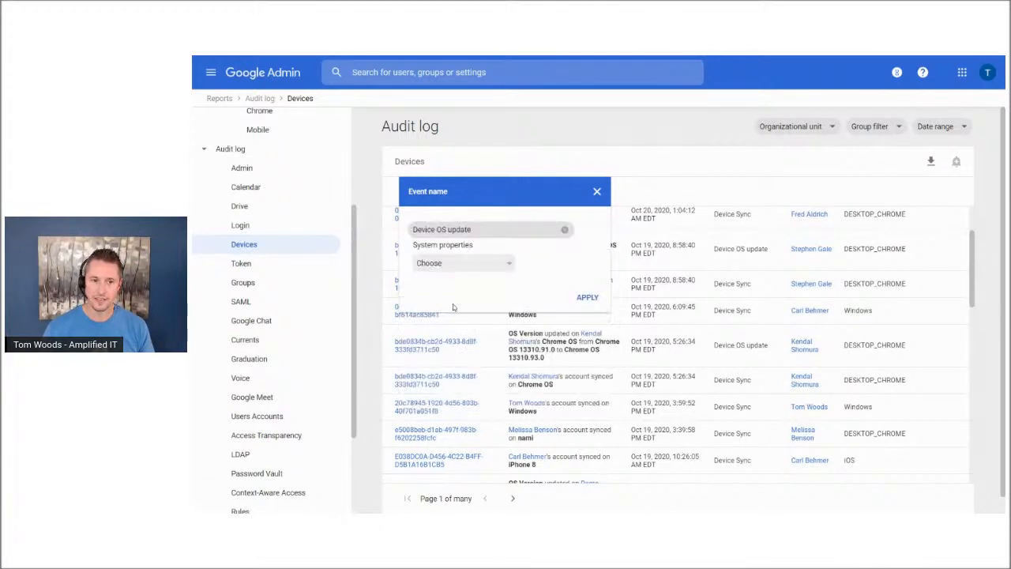
click(495, 266)
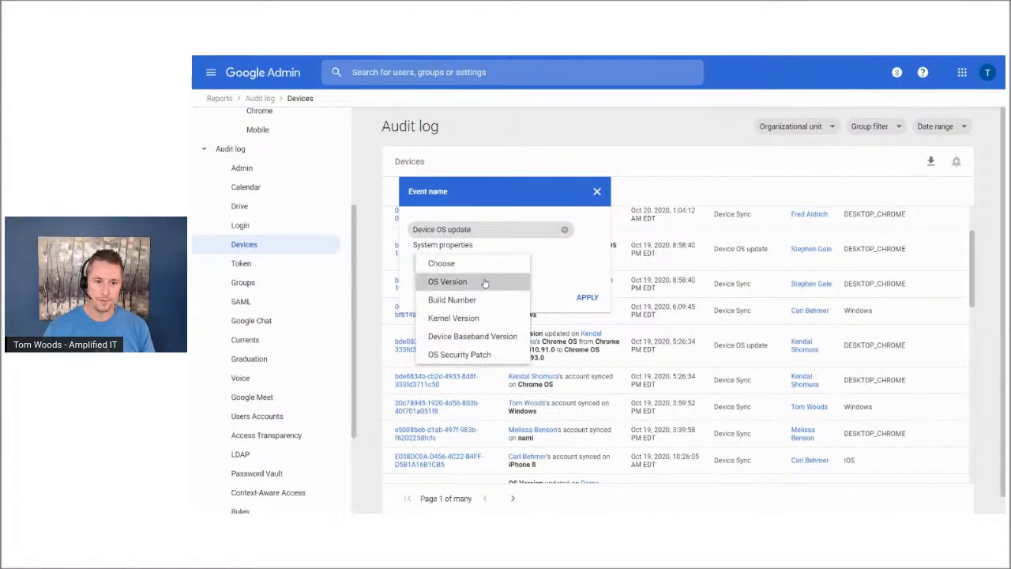
click(483, 282)
click(585, 298)
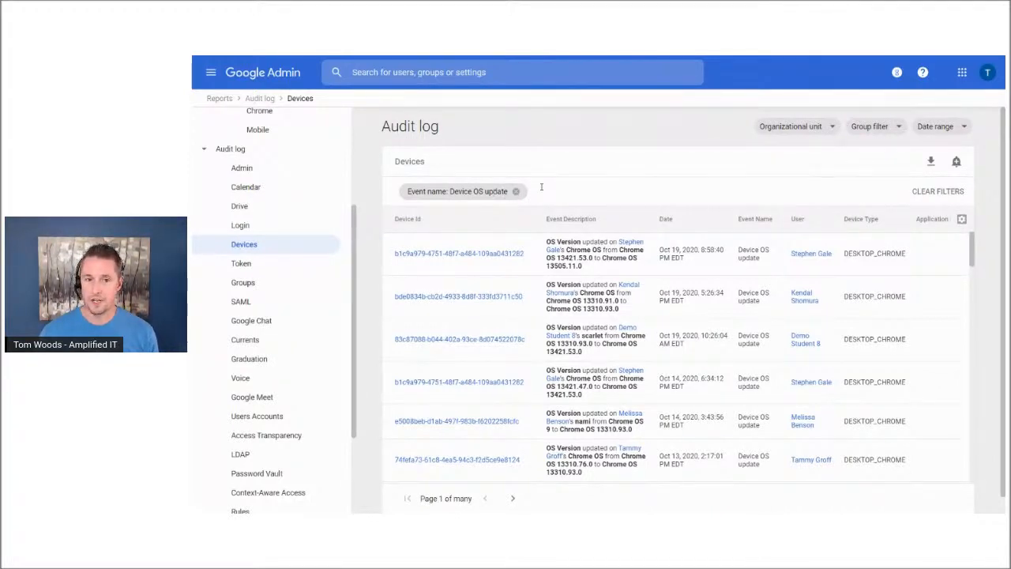
Step: Draft a reporting rule named "Devices Updated" from the current filter, with one individual user as recipient, and discard it
click(956, 162)
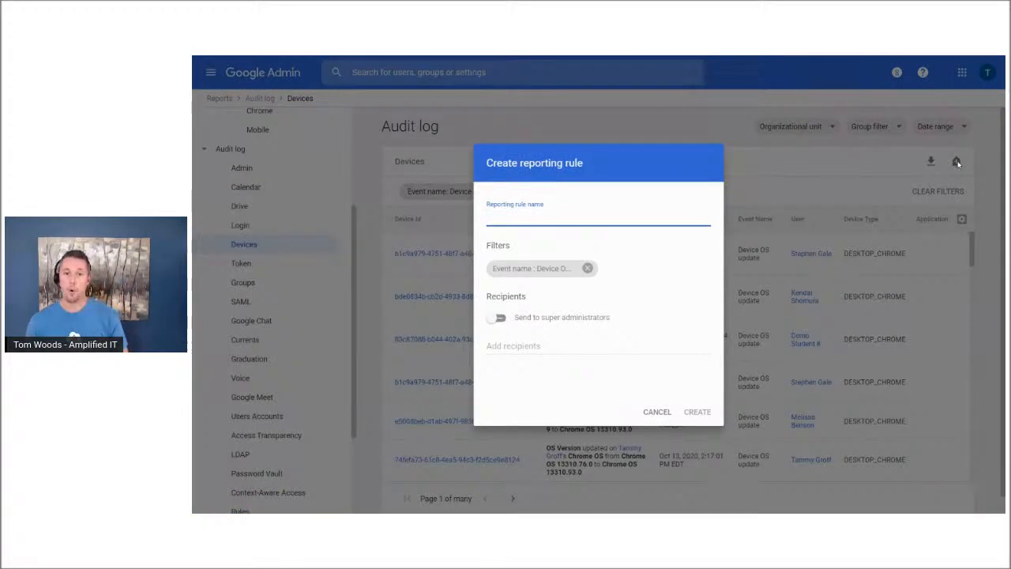
text(Dev)
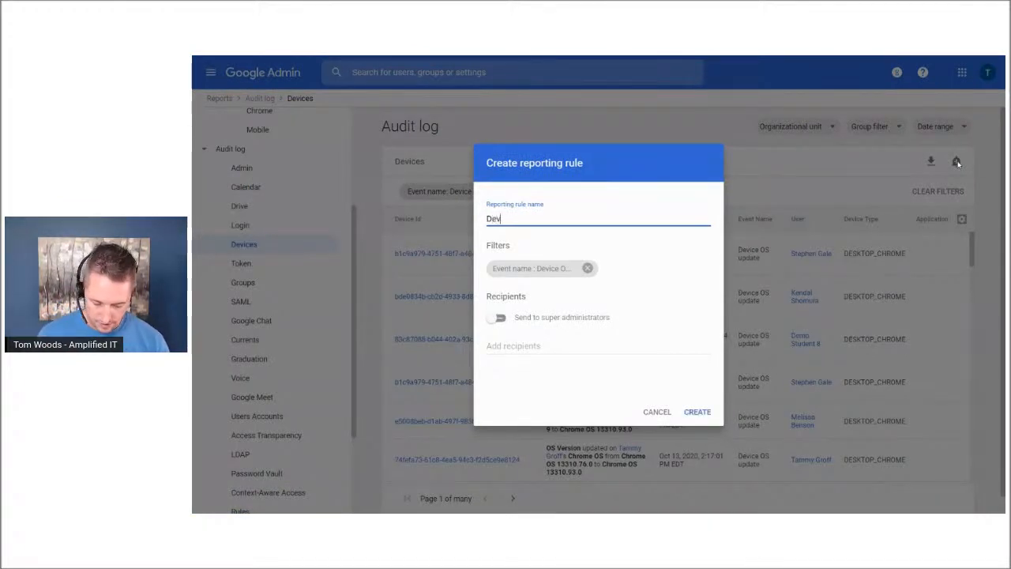
text(ices Updated)
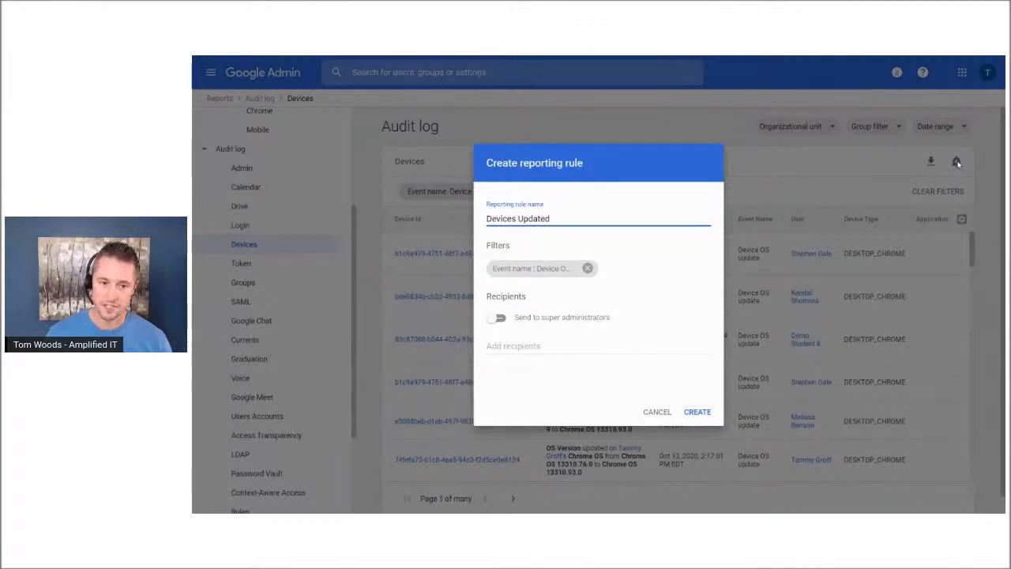
click(499, 318)
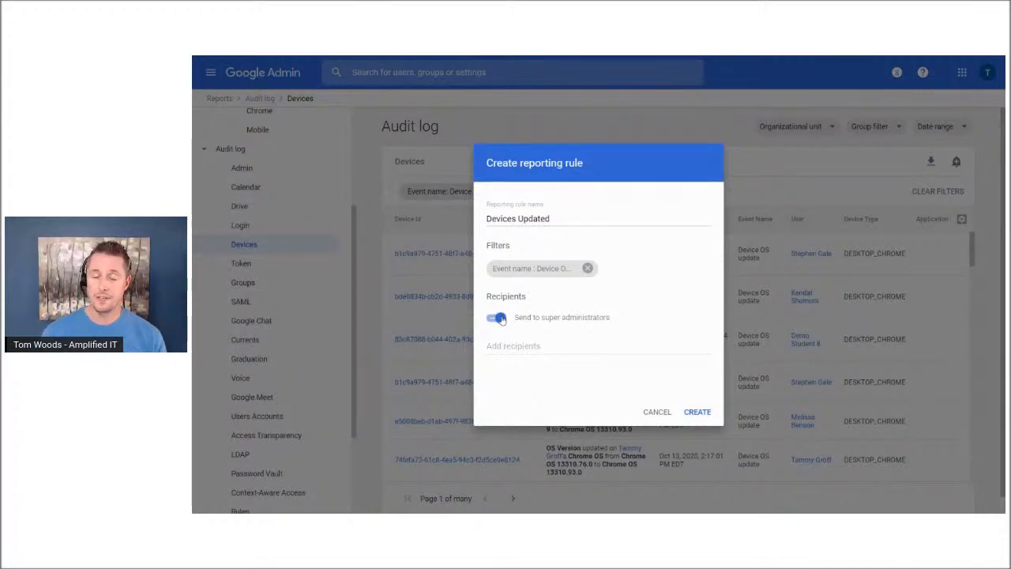
click(500, 318)
click(505, 346)
text(t)
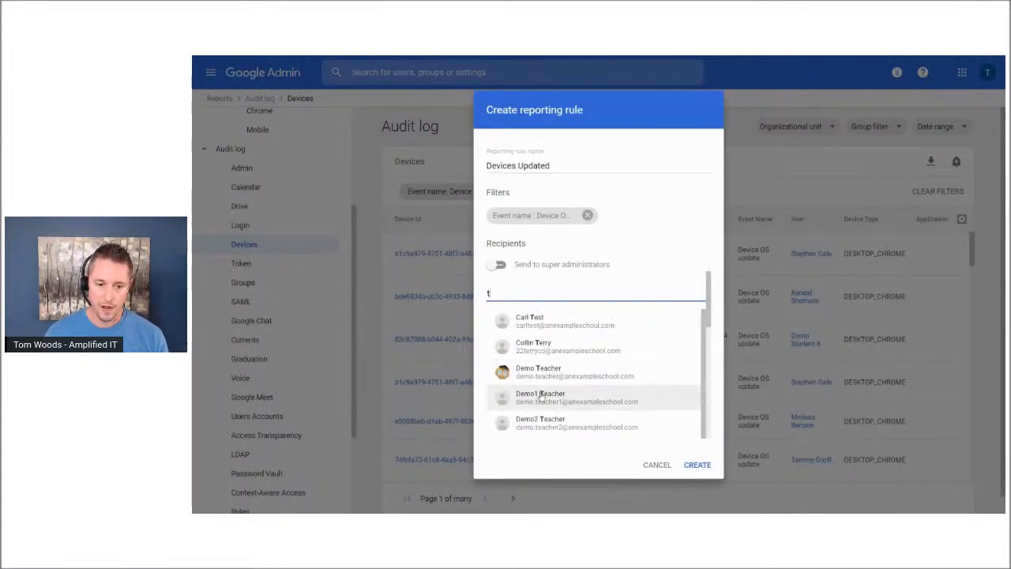
click(537, 324)
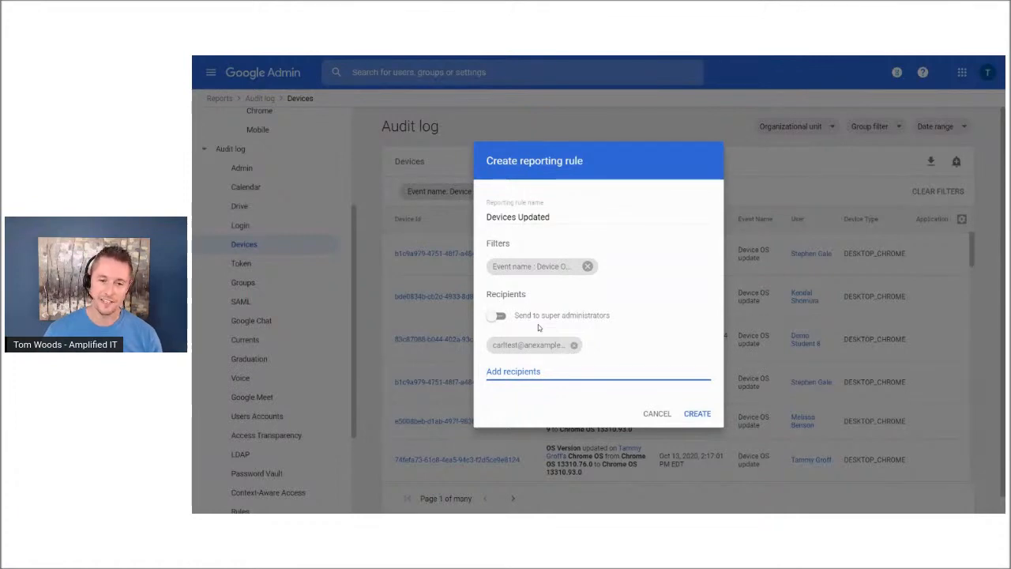
click(654, 413)
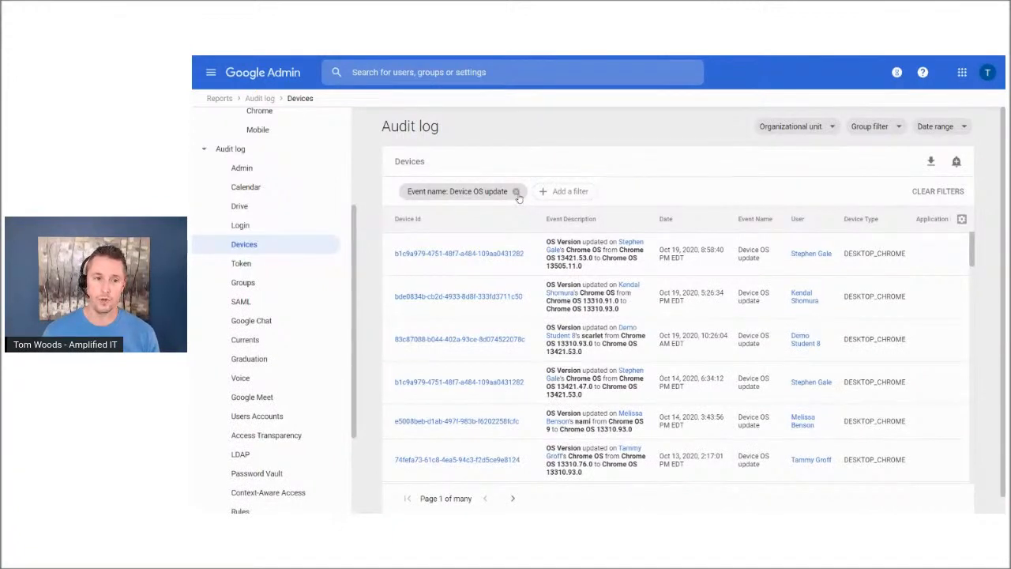
Step: Remove the Device OS update filter, check the available filter types and review the unfiltered device entries
click(516, 192)
click(415, 191)
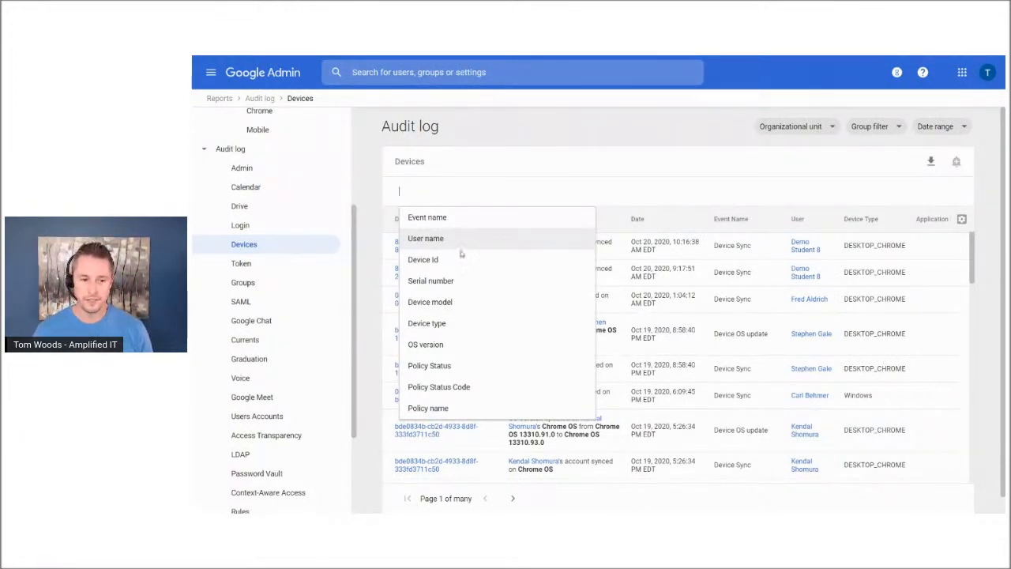
scroll(462, 332, down, 1)
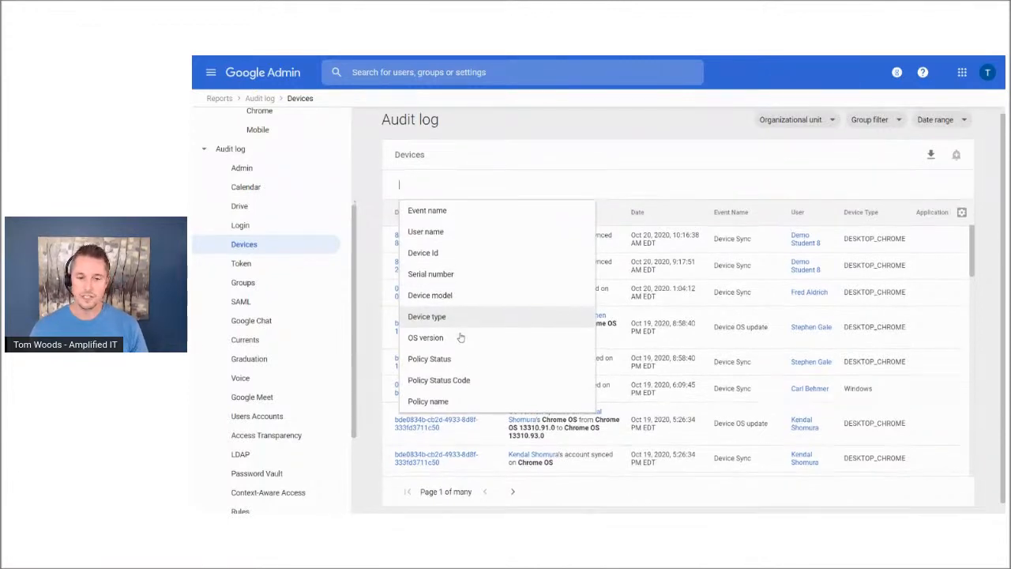
click(499, 153)
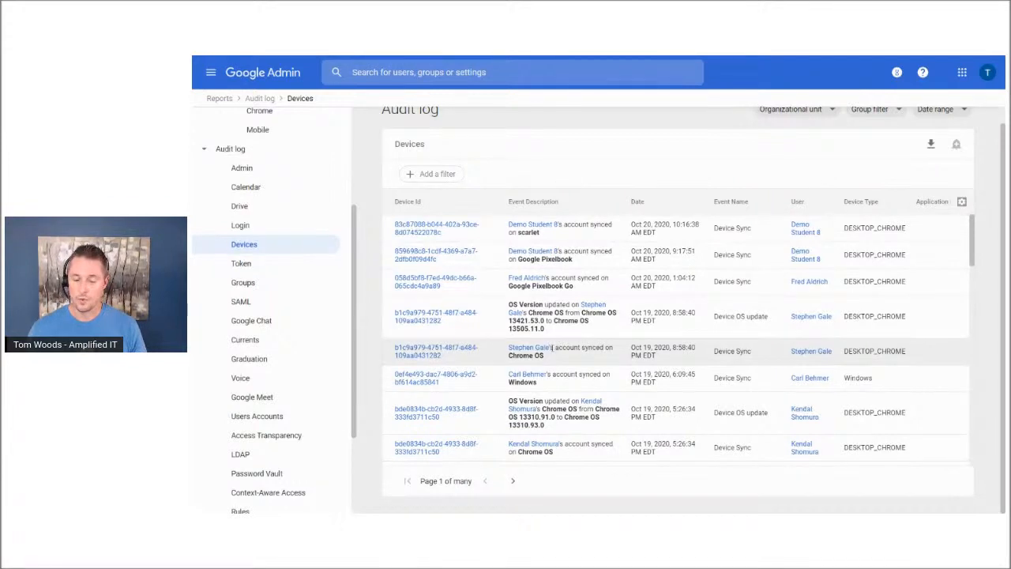
drag(557, 348, 507, 341)
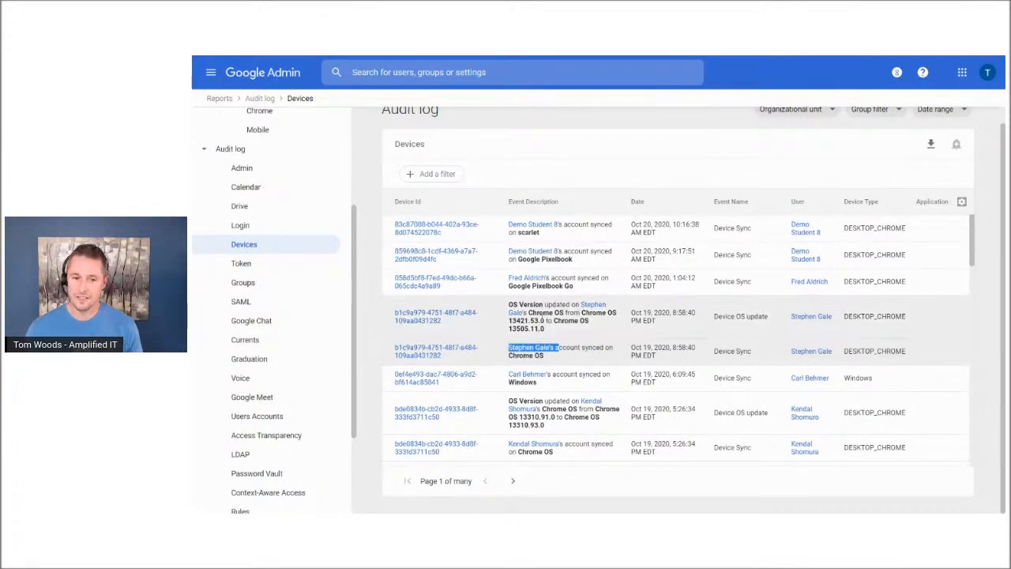
scroll(558, 320, down, 2)
scroll(560, 321, down, 1)
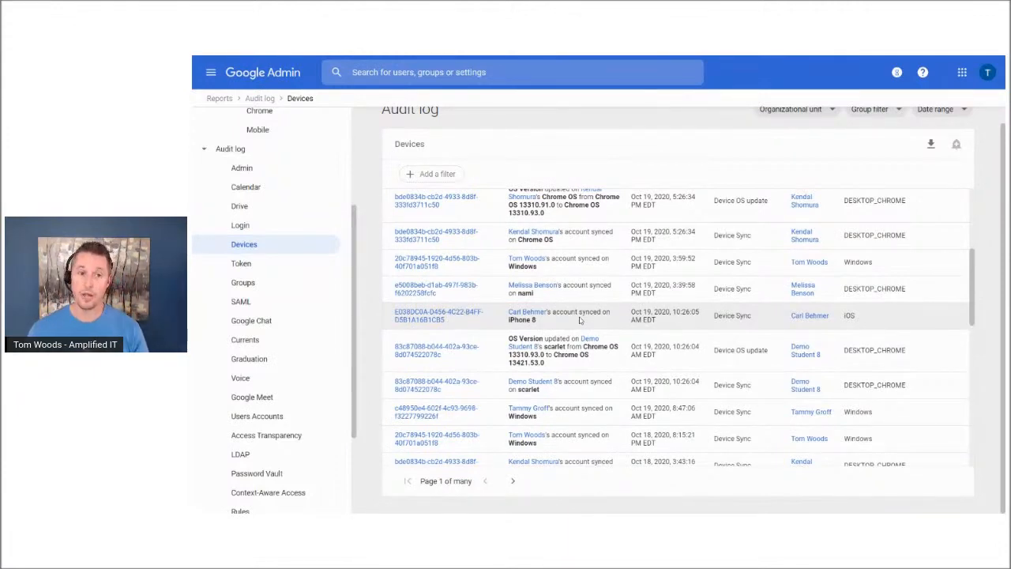
key(alt+Tab)
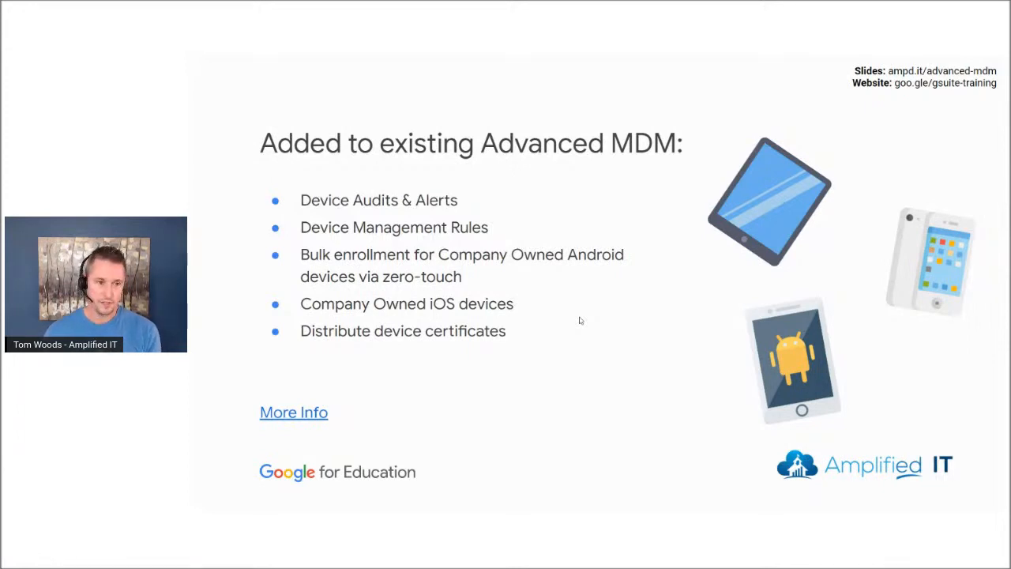
key(alt+Tab)
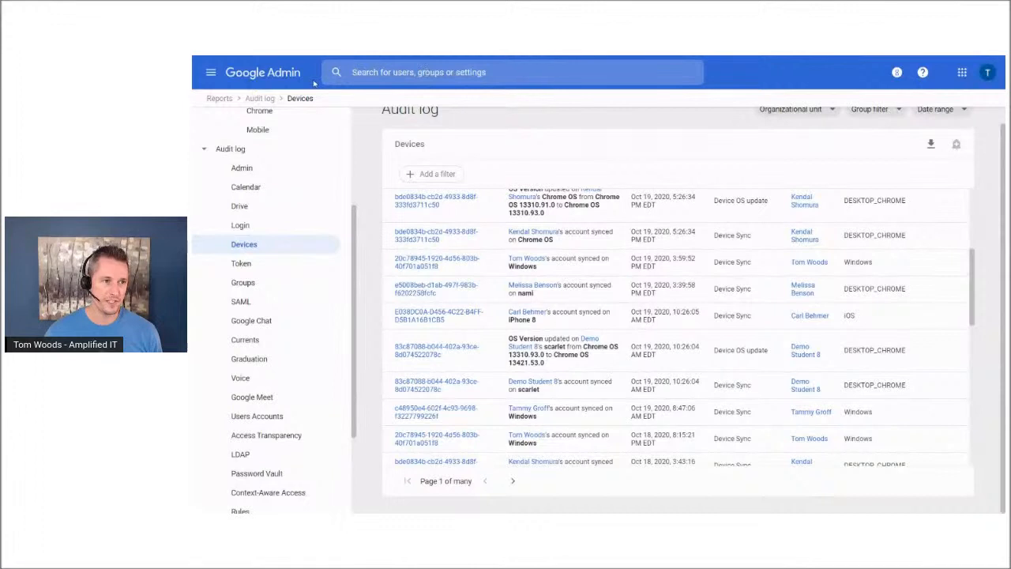
Step: Go to the device management rules and start a rule from the "Block account on multiple failed screen unlocks" template
click(286, 80)
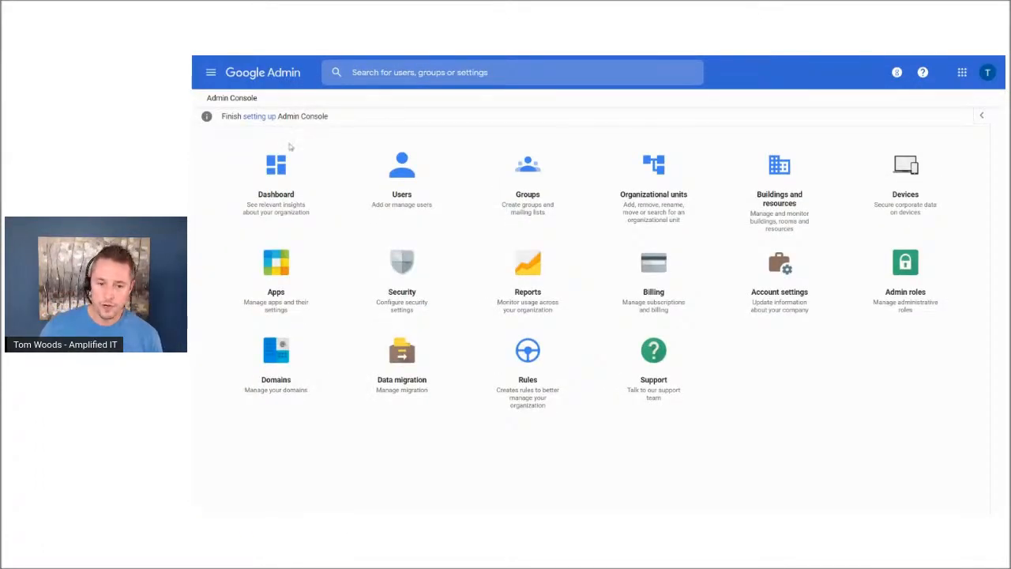
click(555, 379)
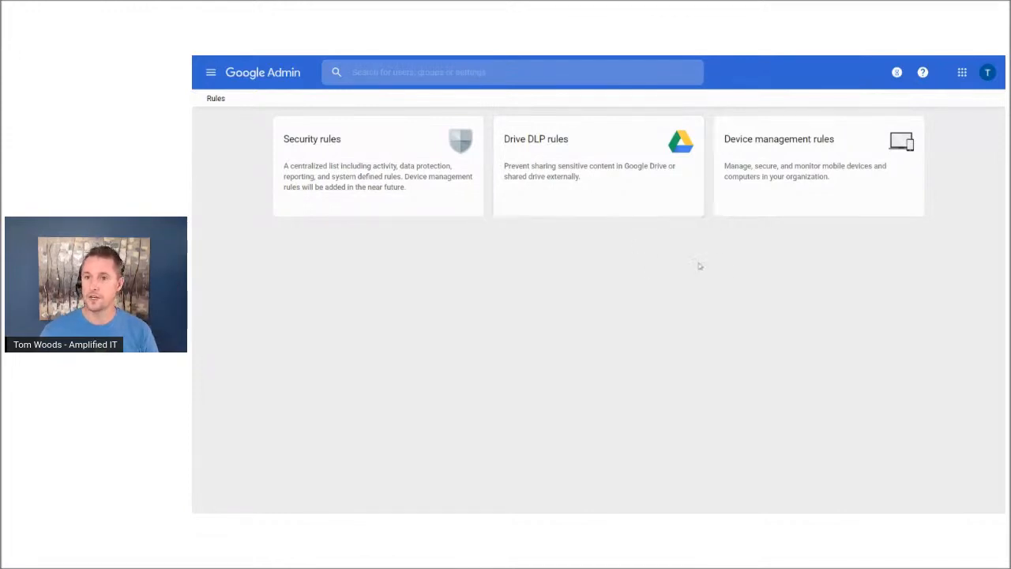
click(846, 199)
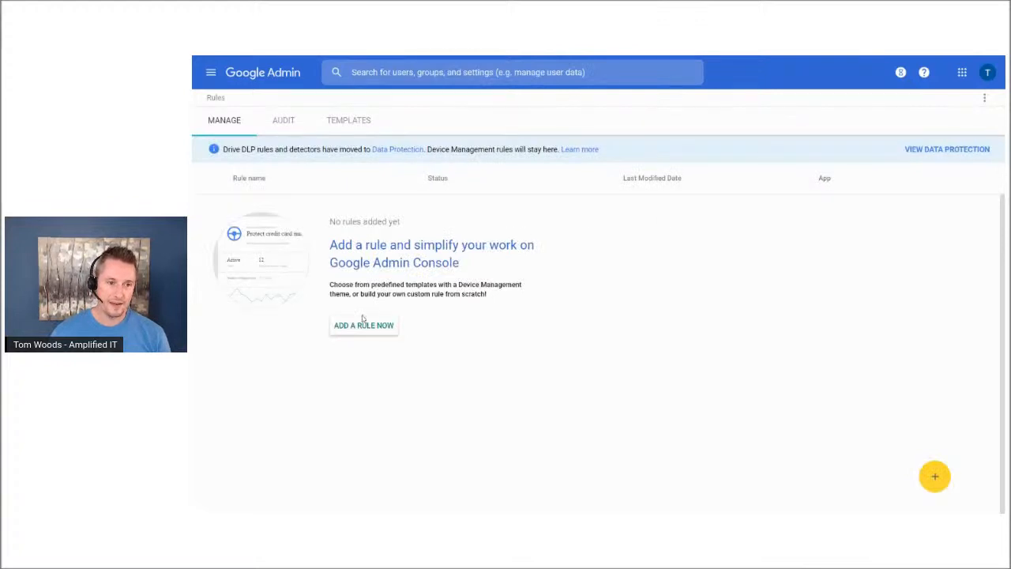
click(358, 325)
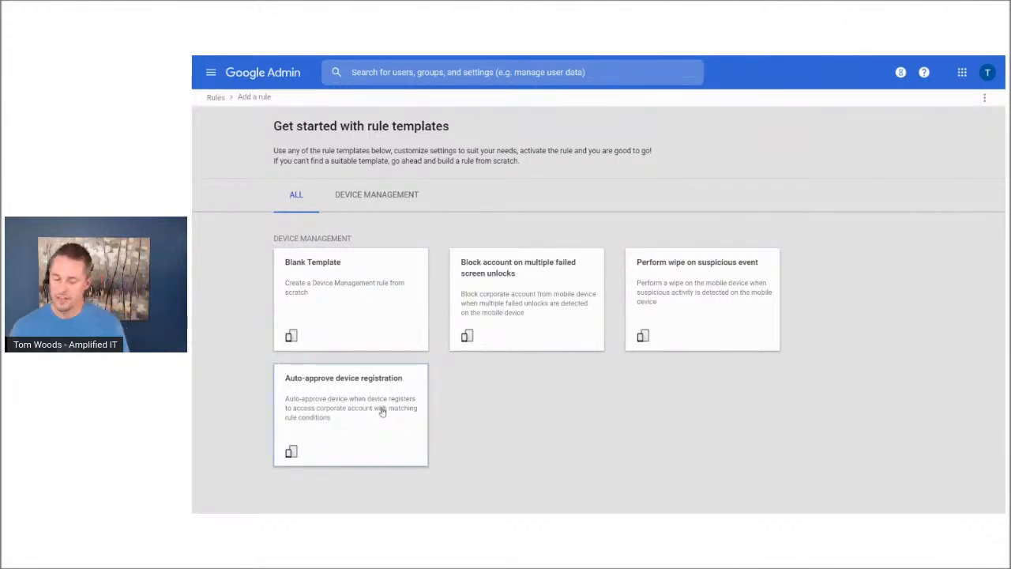
click(508, 309)
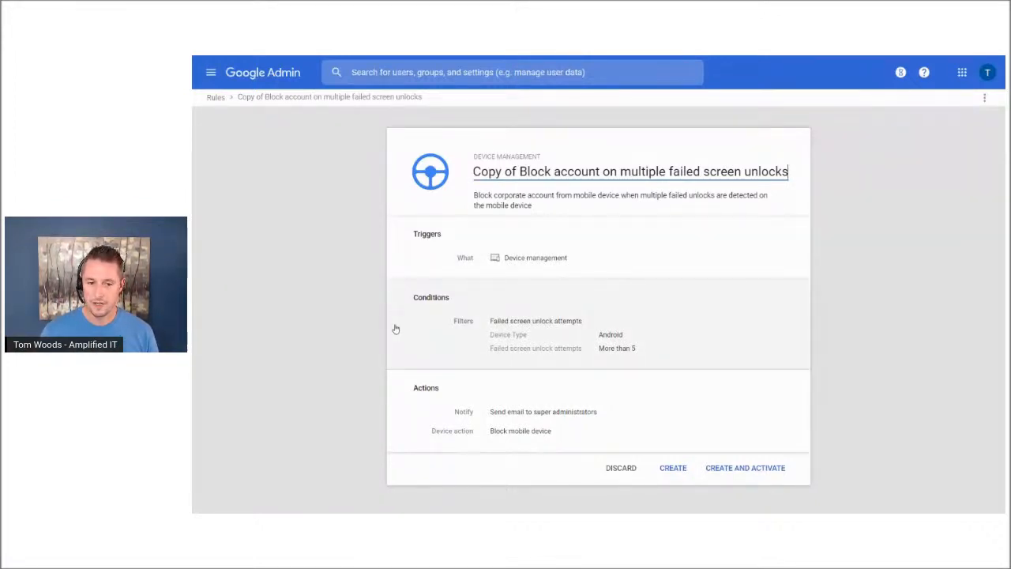
Step: Open the rule's conditions and examine the device type and event choices in its filters, leaving the selections as they are
click(511, 319)
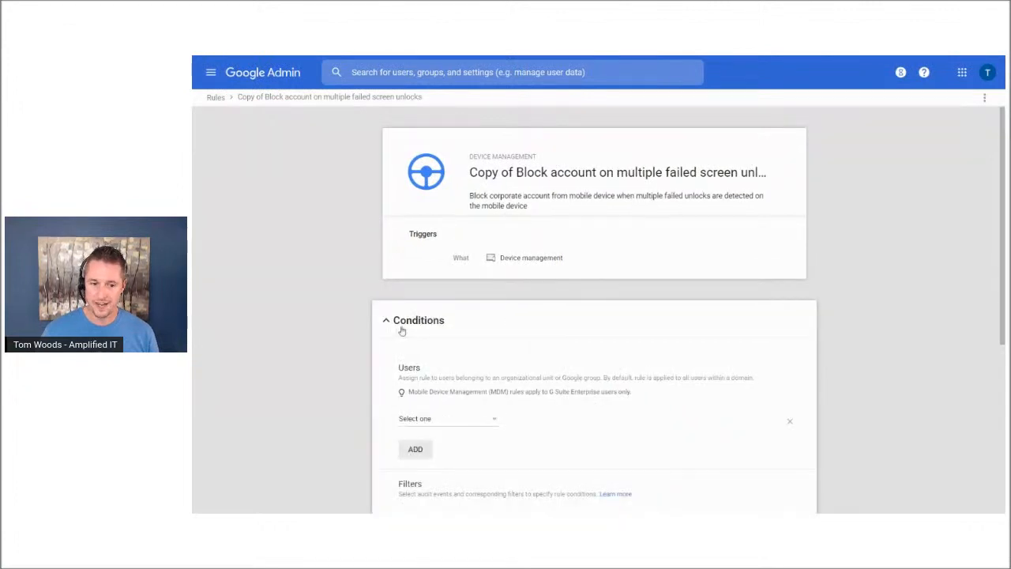
scroll(409, 330, down, 3)
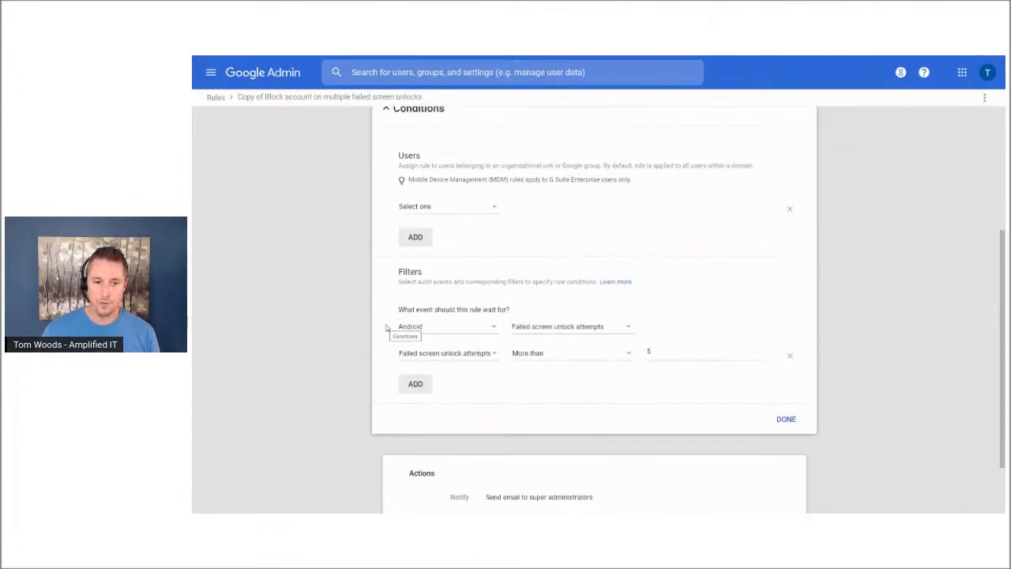
click(444, 330)
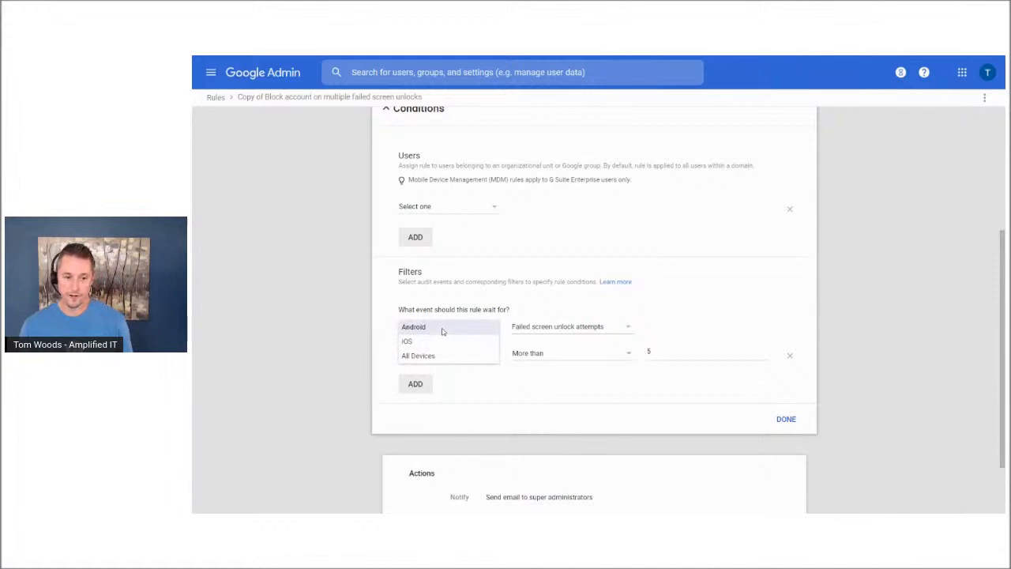
click(389, 330)
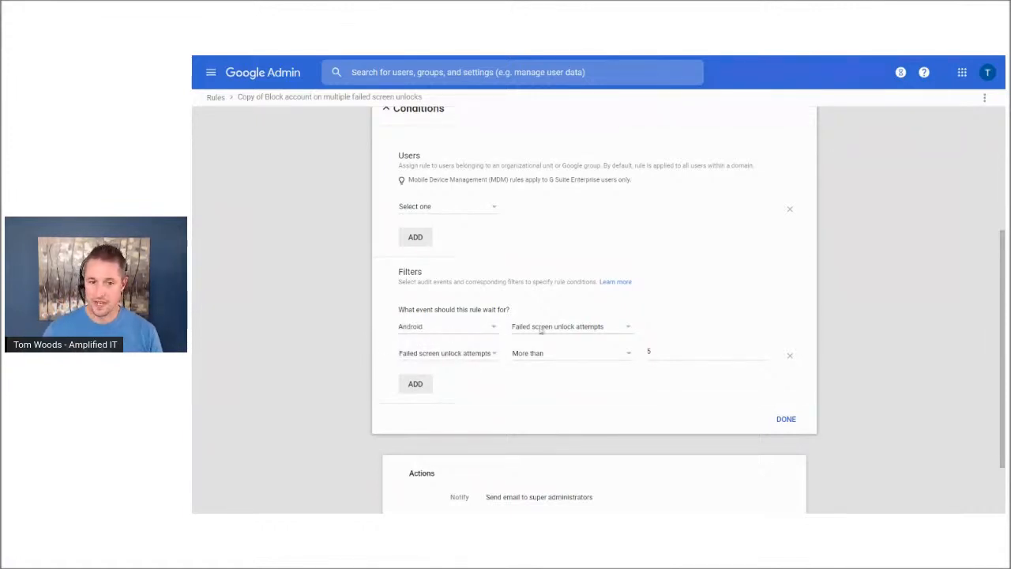
click(628, 330)
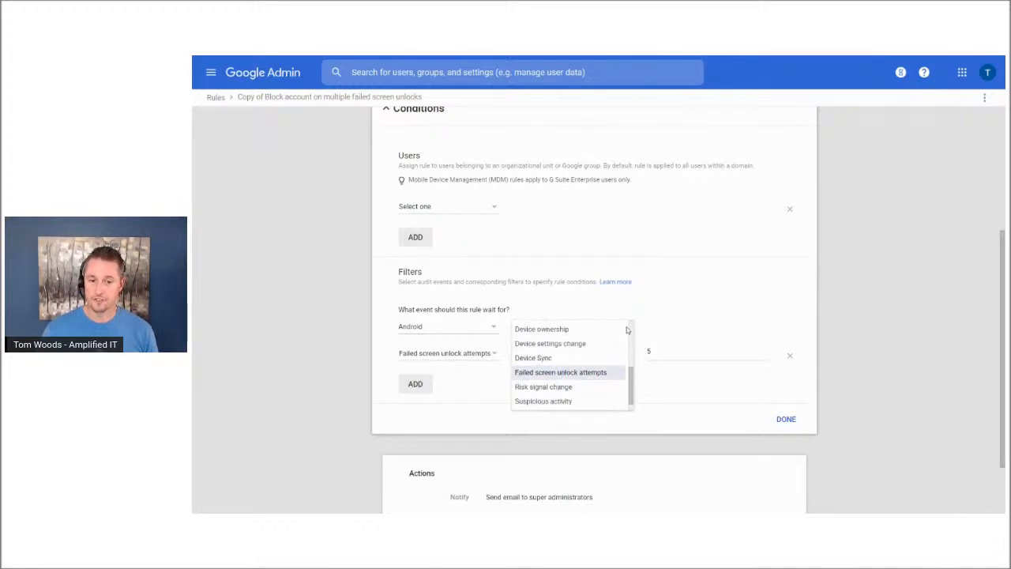
click(374, 349)
Step: Set the failed screen unlock attempts condition to more than 4 and the rule's user assignment to Apply to Group
click(677, 351)
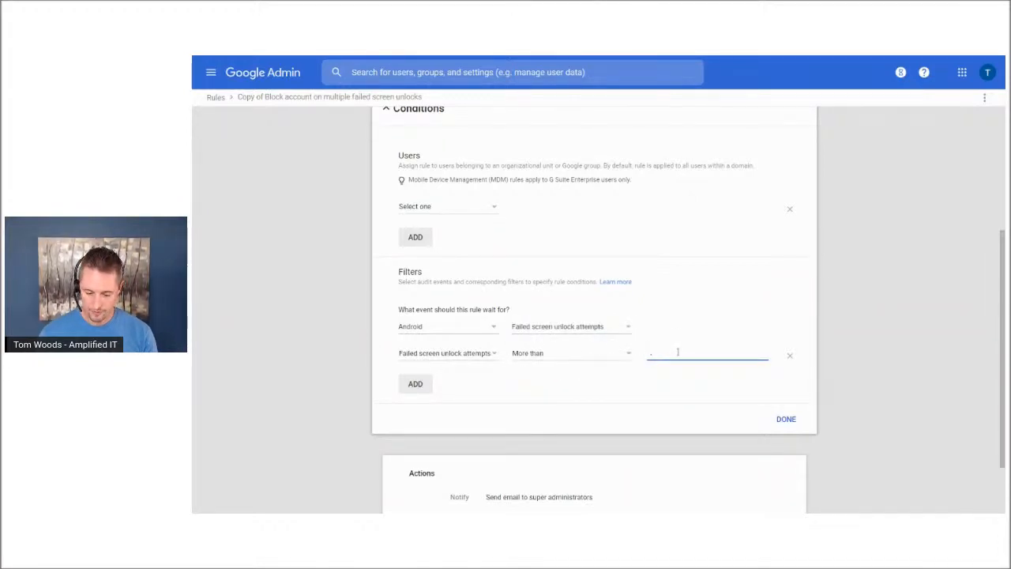
text(4)
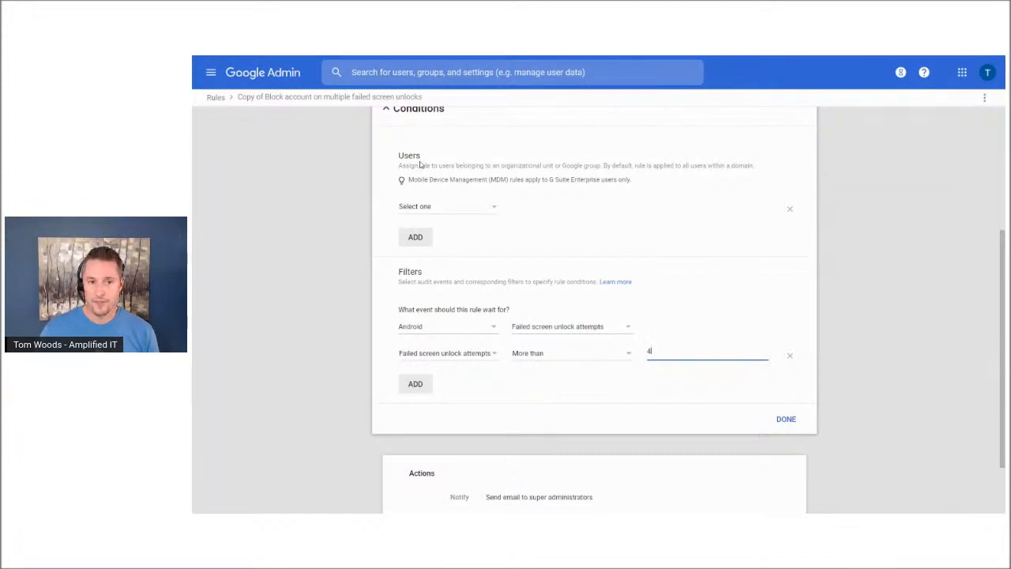
click(469, 205)
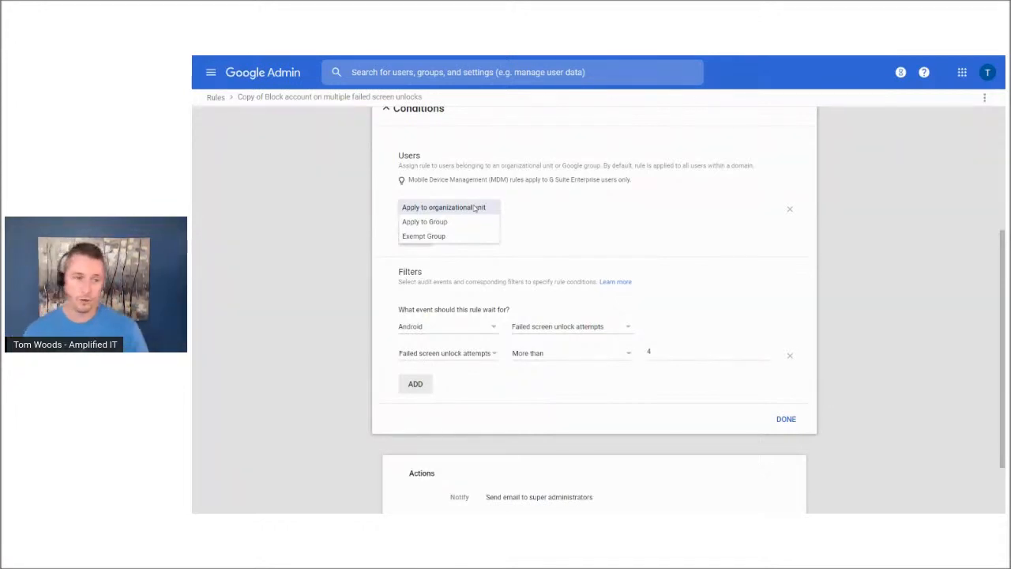
scroll(475, 207, up, 1)
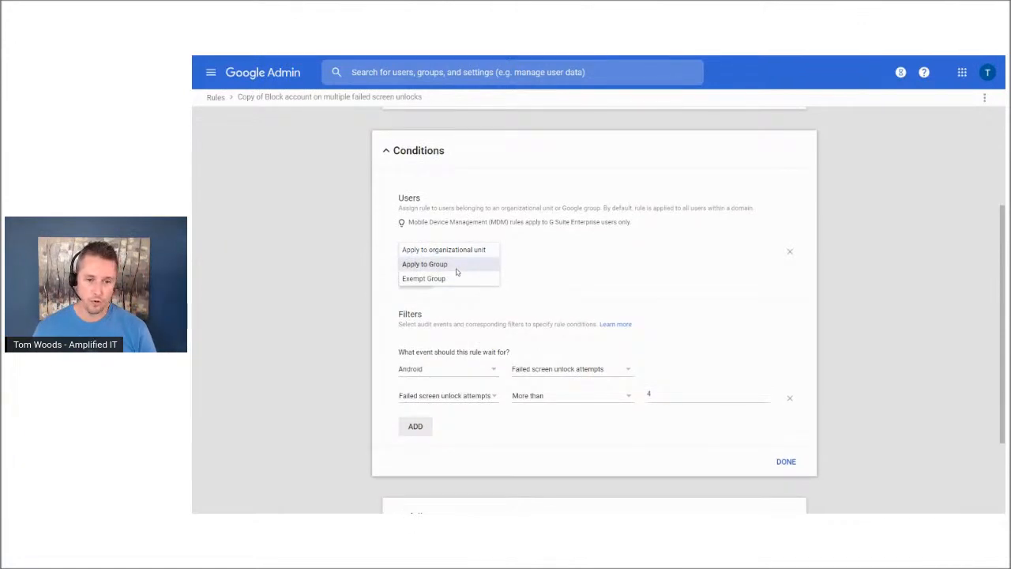
click(392, 243)
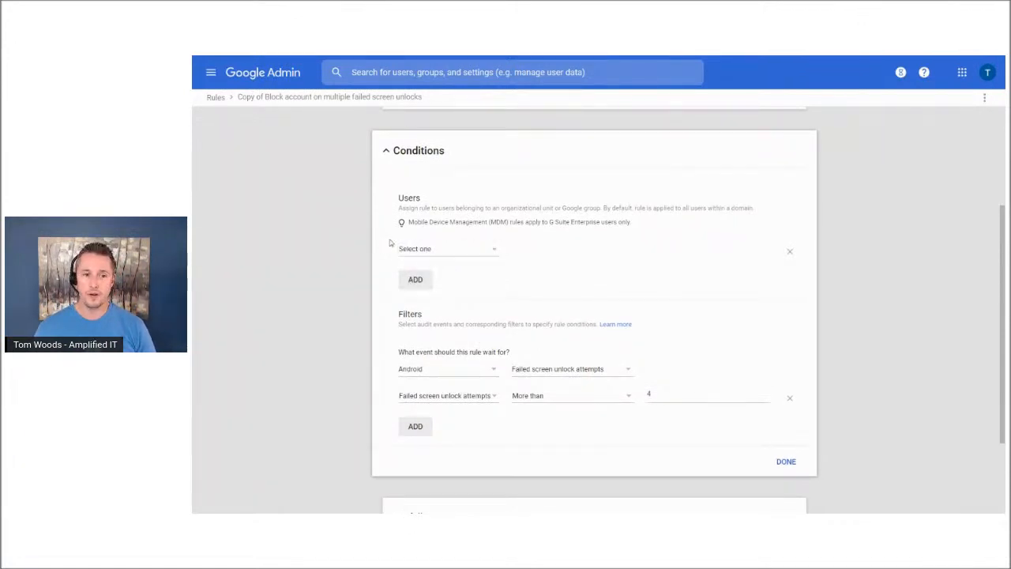
click(461, 249)
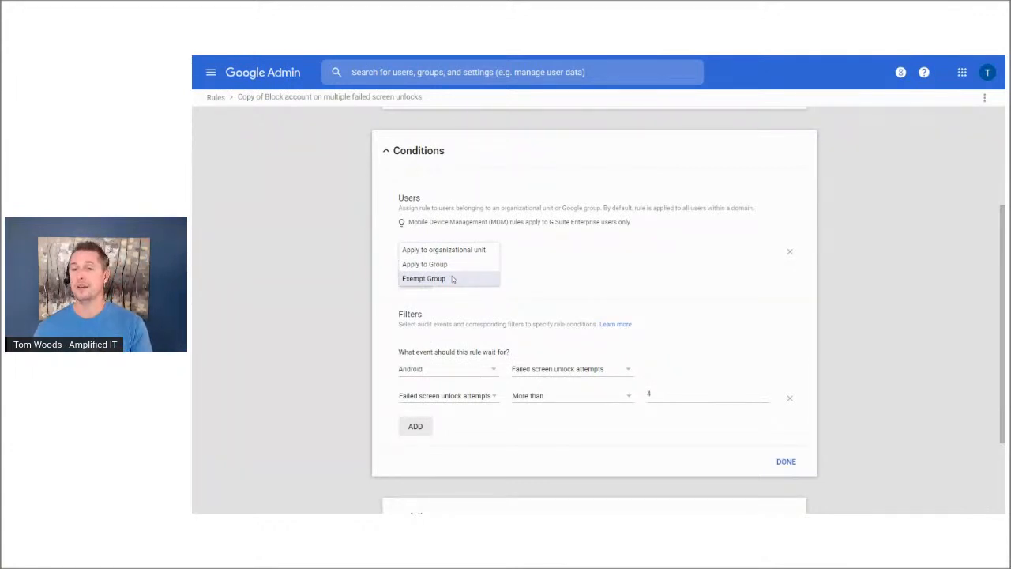
click(407, 265)
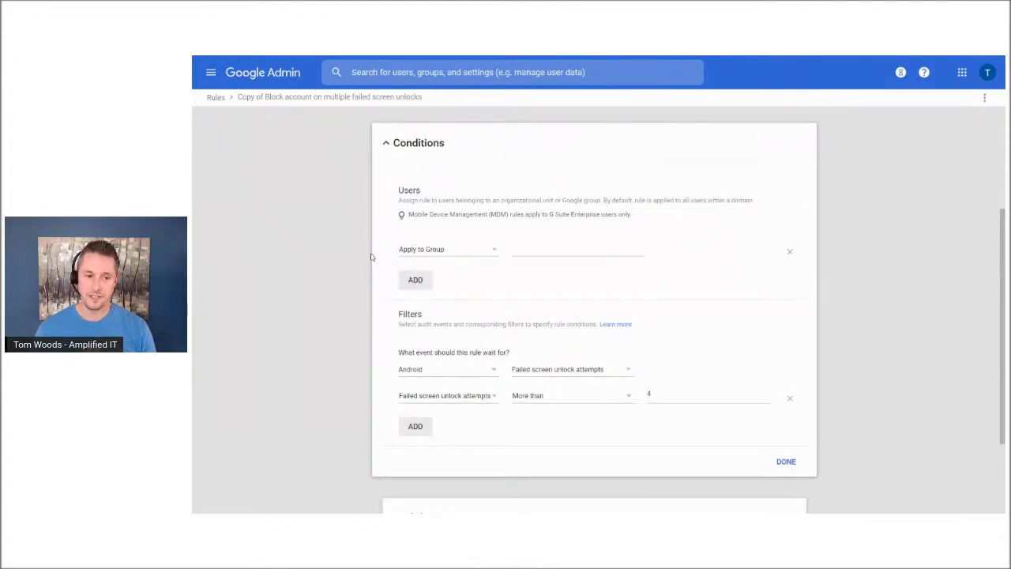
Step: Check the device management choices in the rule's actions, leave the rule without creating it and switch to the presentation slides
scroll(415, 308, down, 3)
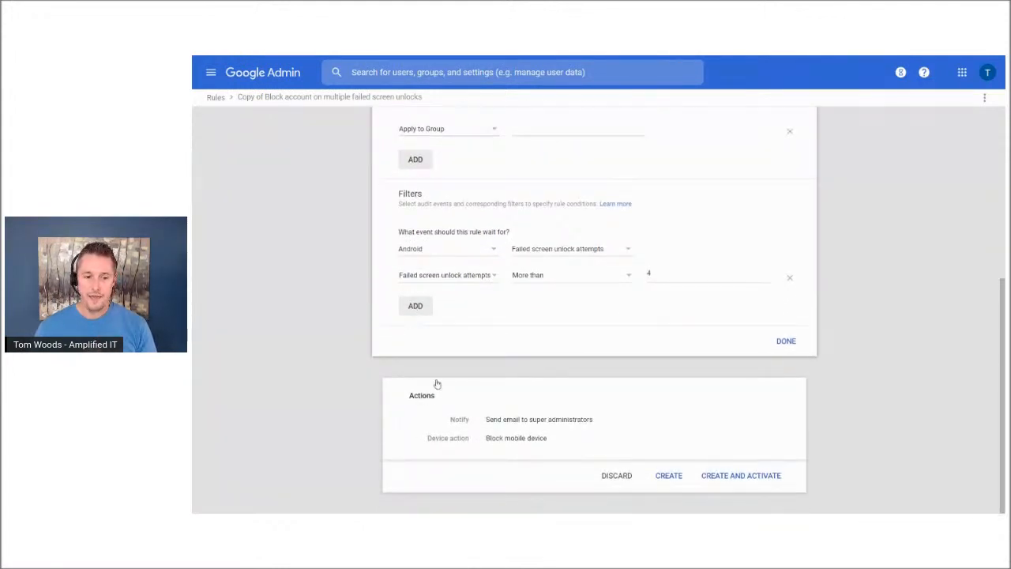
click(529, 401)
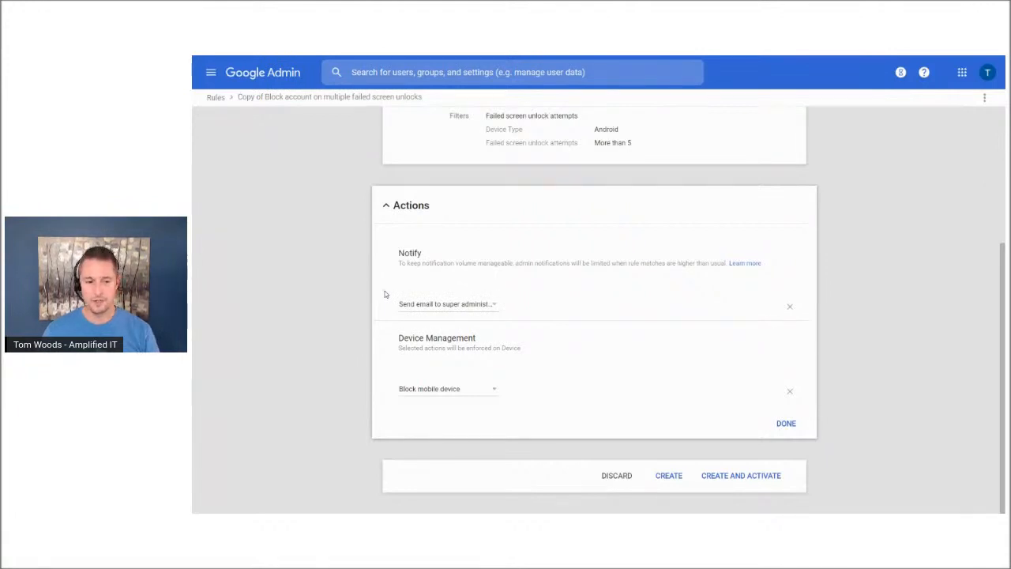
click(454, 389)
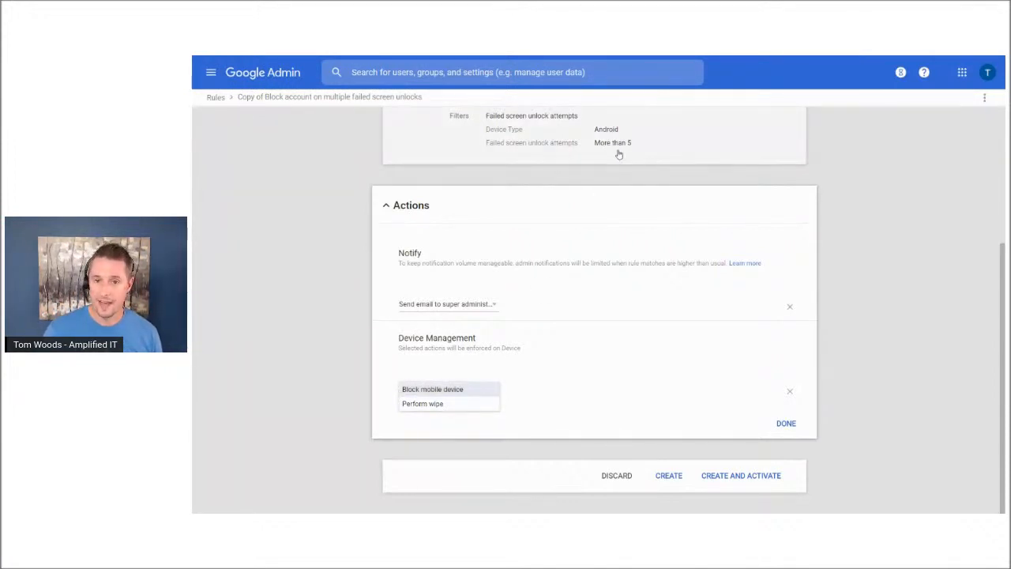
click(225, 102)
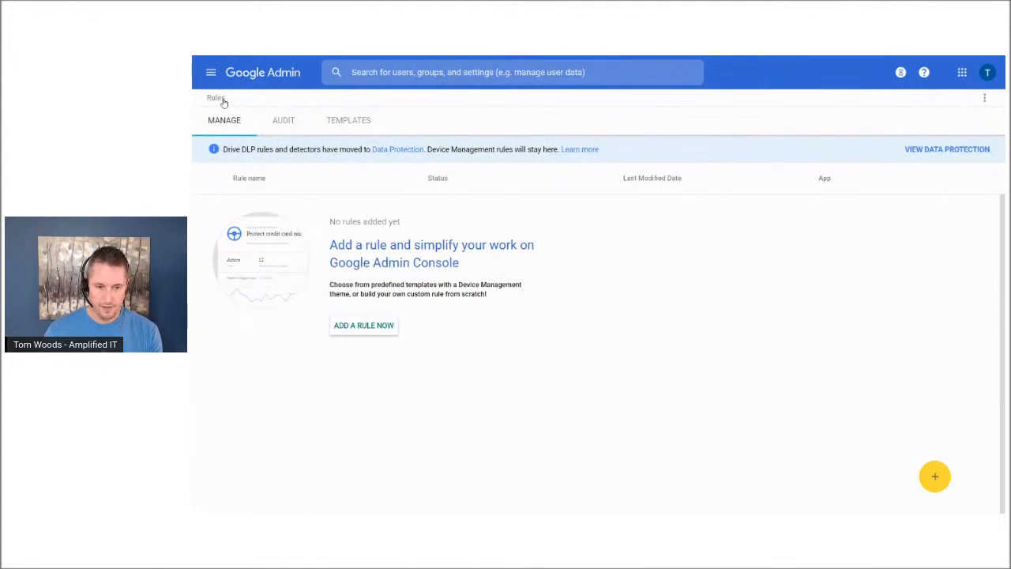
key(alt+Tab)
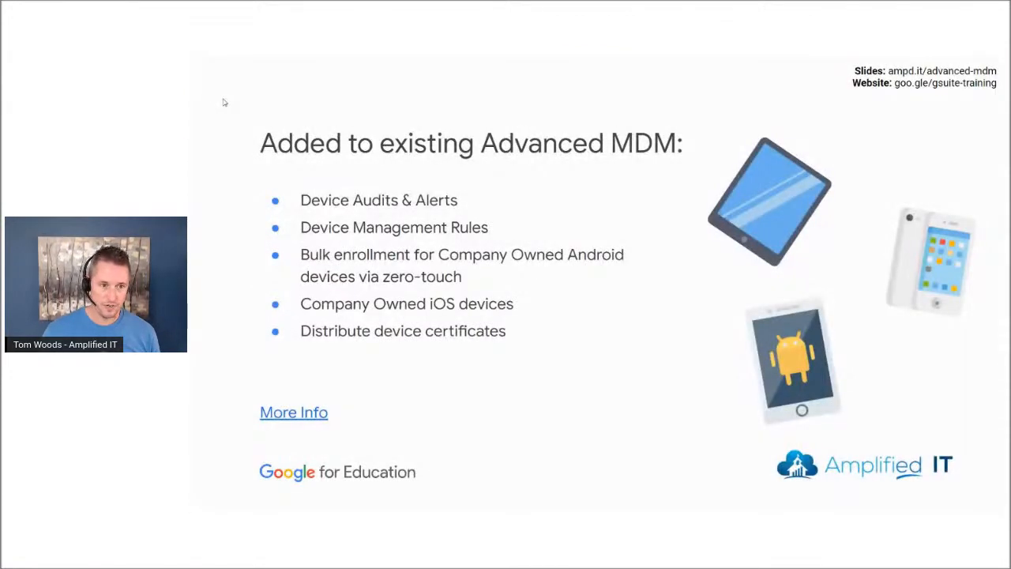
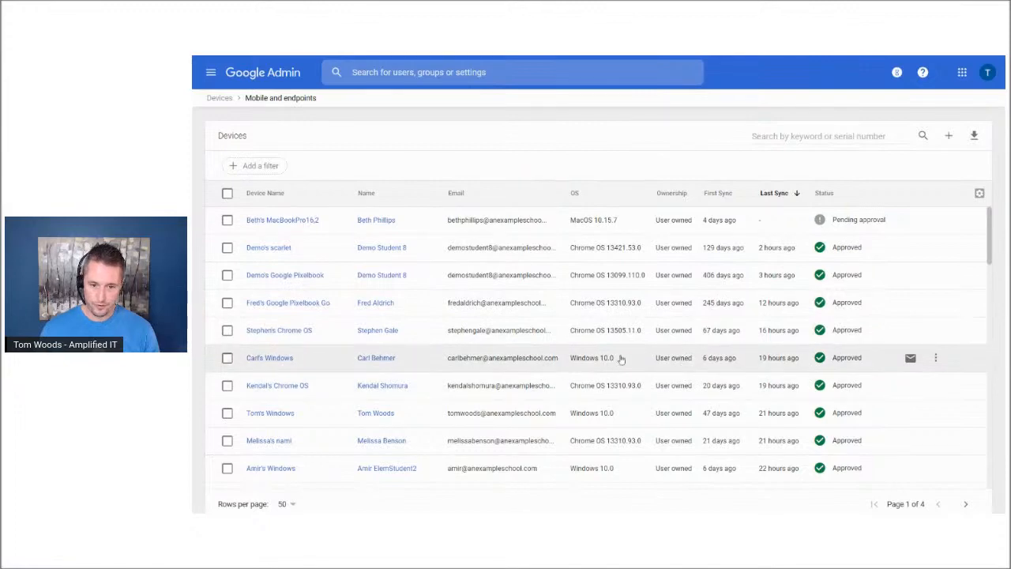
Step: View the details of a Windows 10.0 device in the device list and return to the Devices overview
drag(632, 361, 245, 365)
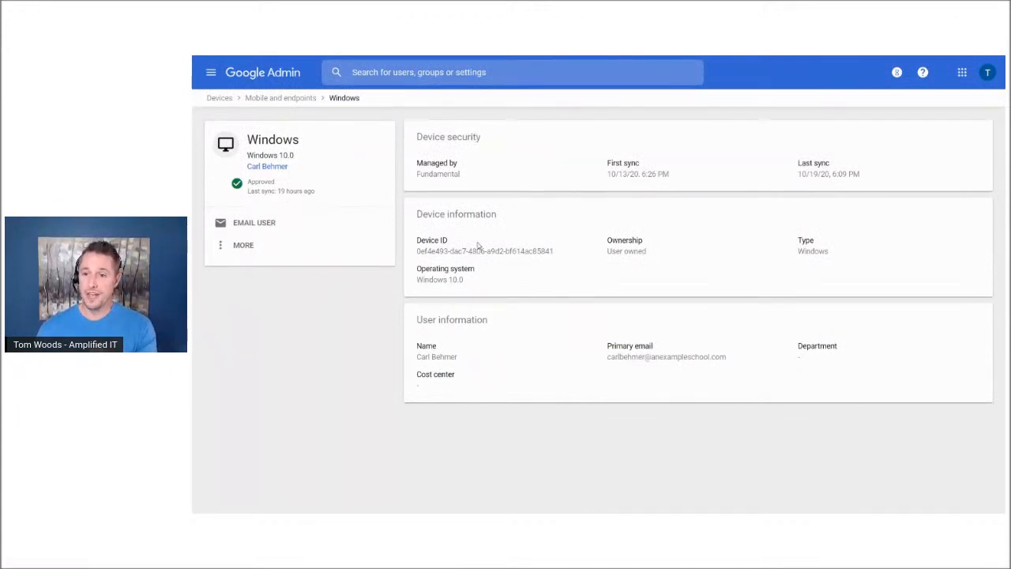
click(220, 98)
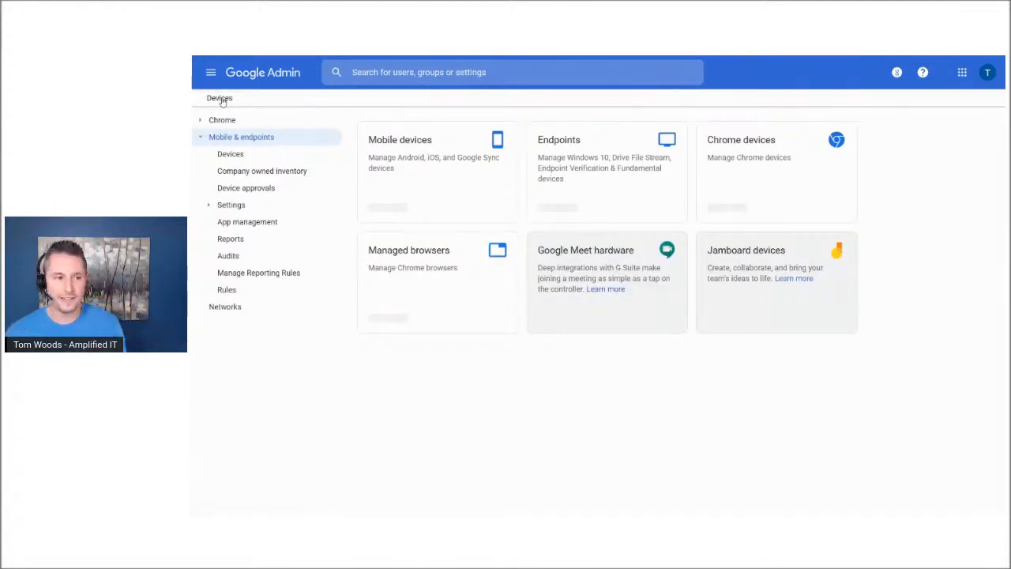
Step: Open the Windows settings under Mobile & endpoints and review the Windows management setup for the Root organizational unit
click(211, 205)
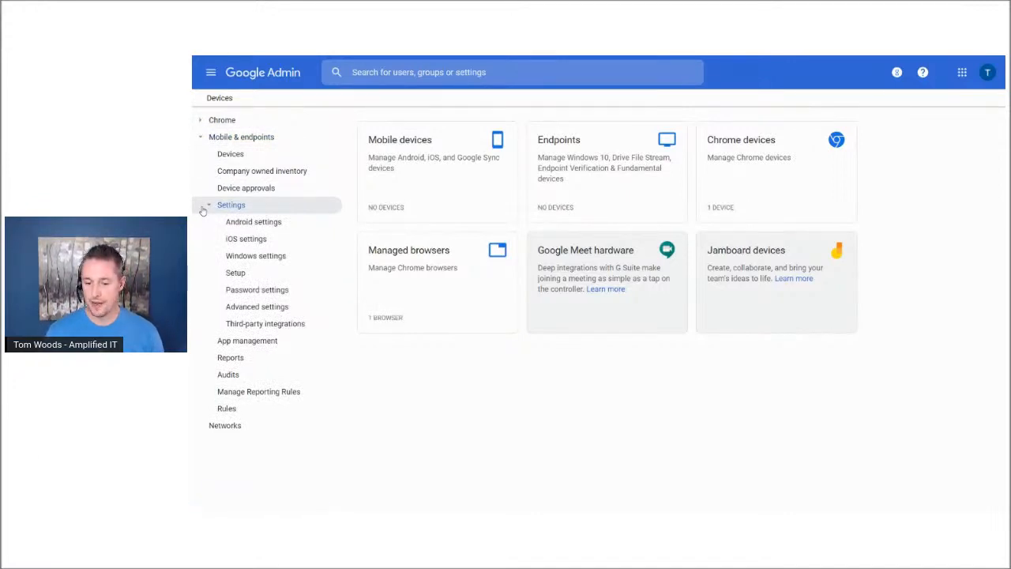
click(254, 259)
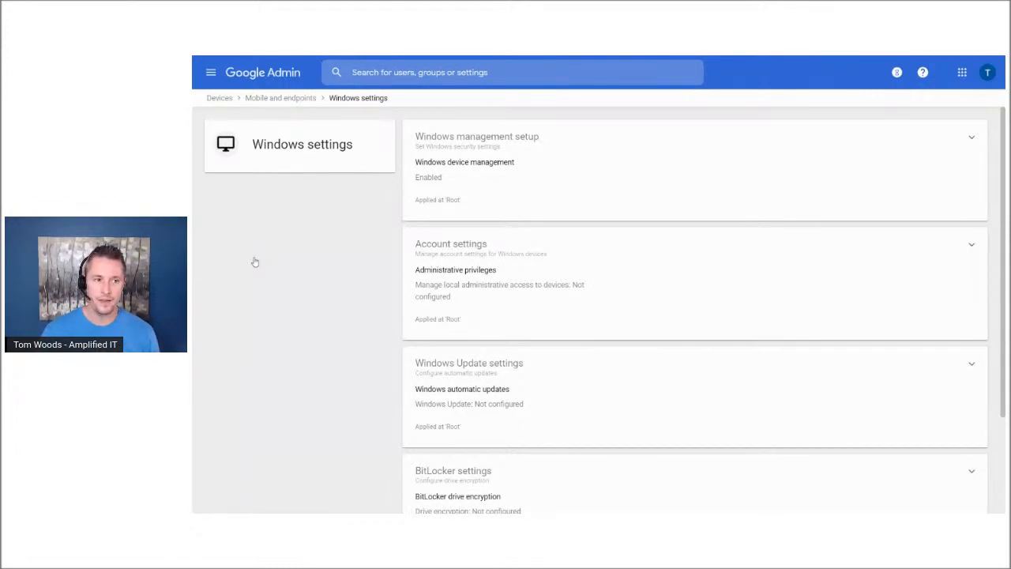
click(580, 167)
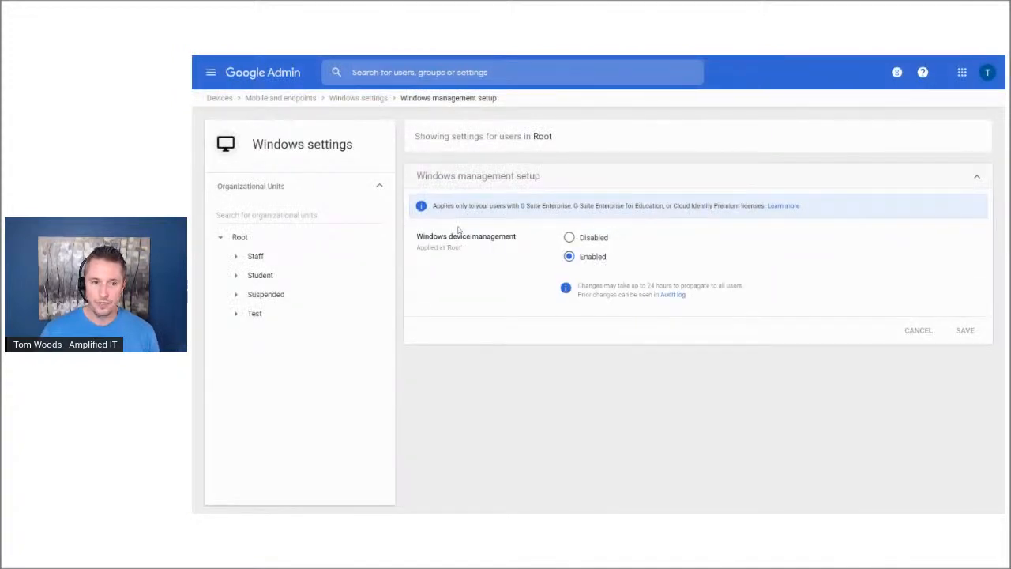
click(372, 101)
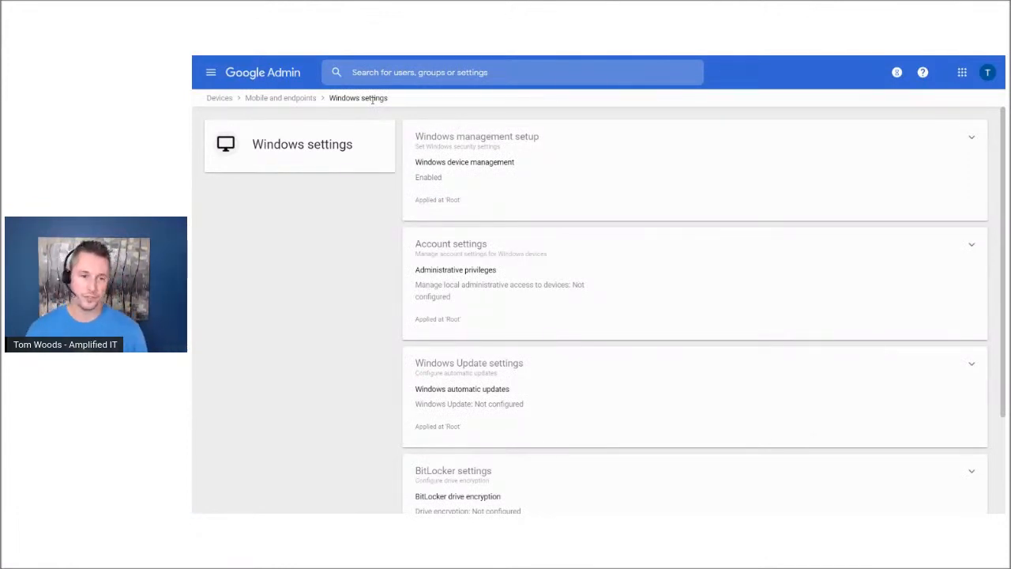
Step: In the Windows account settings for Root, set local administrative access management to Enabled with the Local Administrator user account type
click(554, 253)
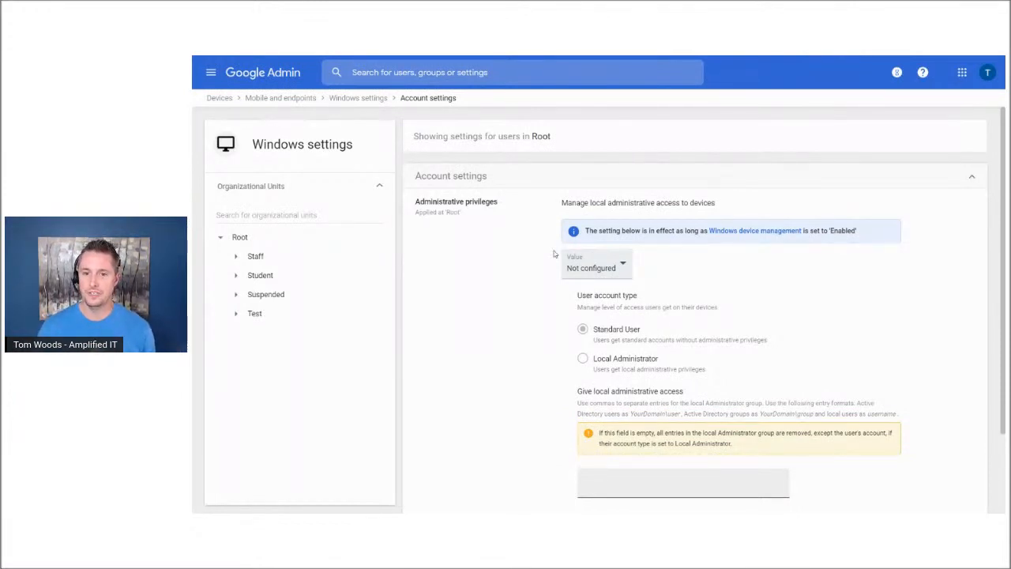
click(610, 267)
click(600, 239)
scroll(508, 287, down, 1)
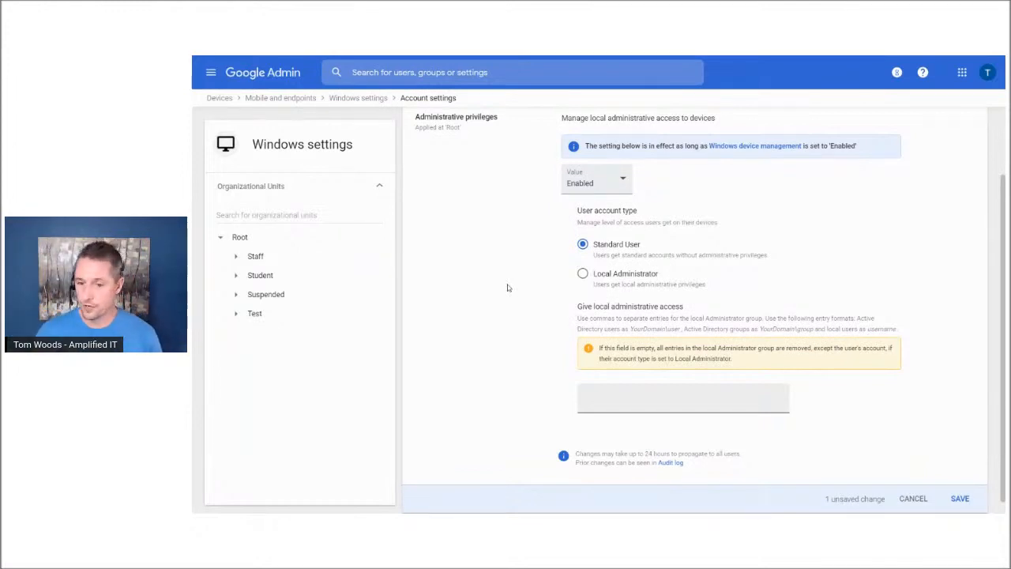
click(601, 276)
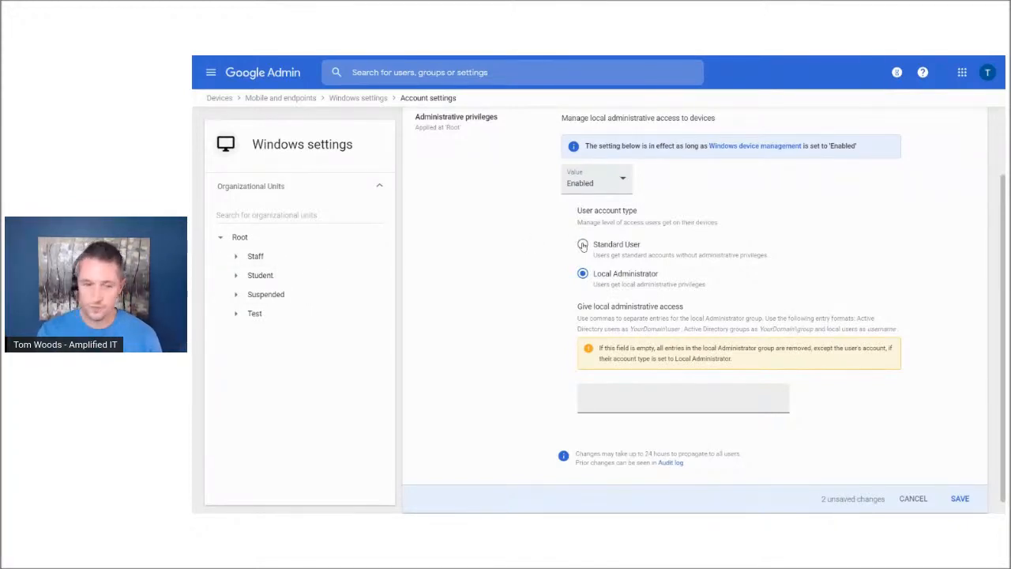
Step: Expand the Staff organizational unit, review the local administrative access entry formats and discard the account settings changes
click(237, 261)
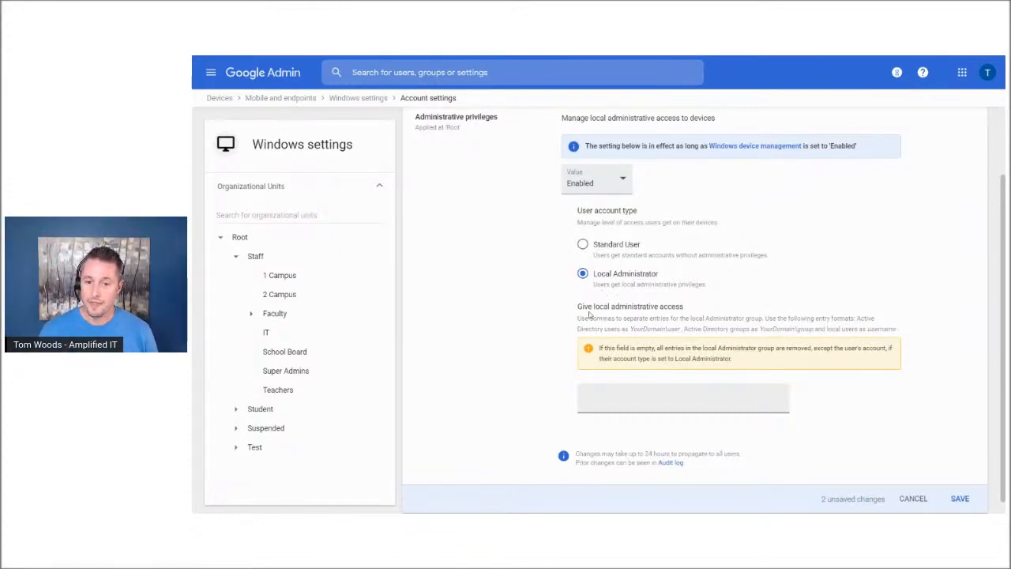
scroll(588, 316, down, 1)
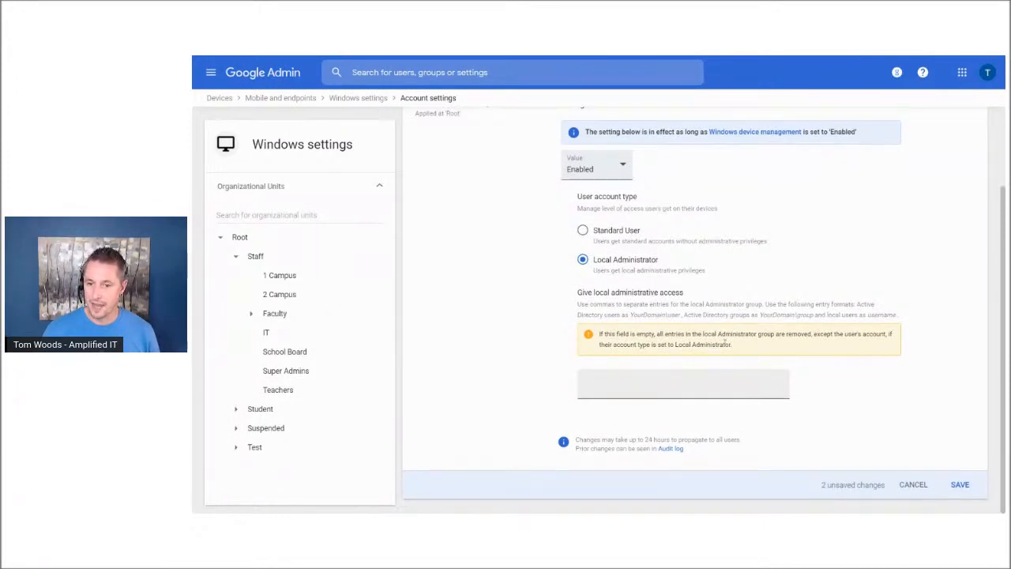
drag(656, 314, 842, 315)
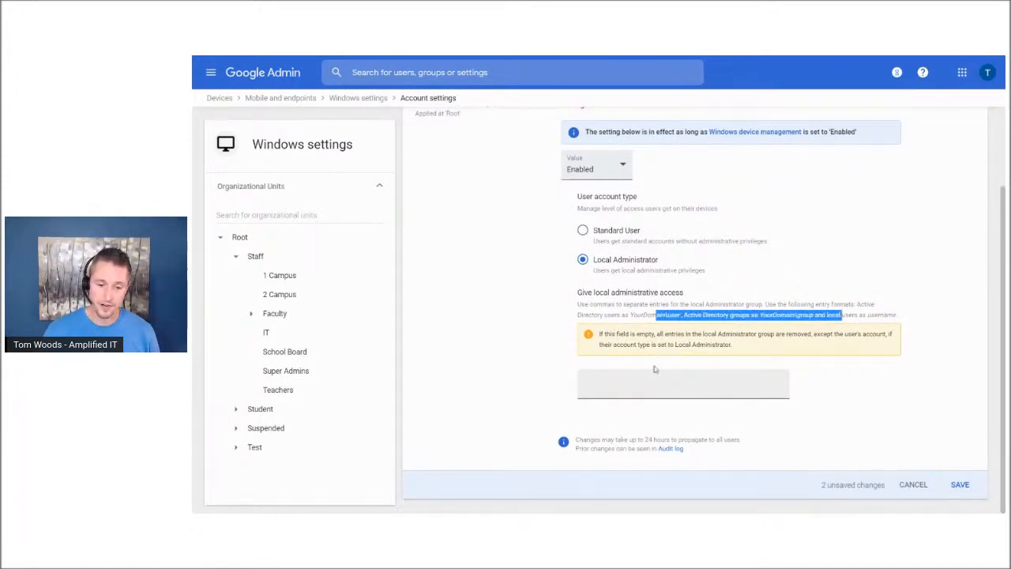
click(916, 485)
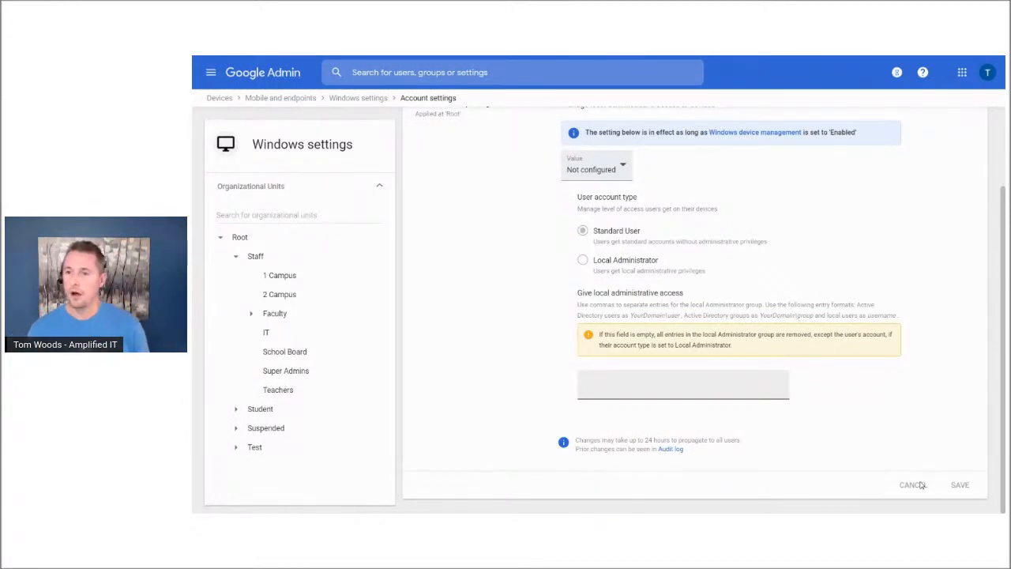
scroll(920, 482, up, 2)
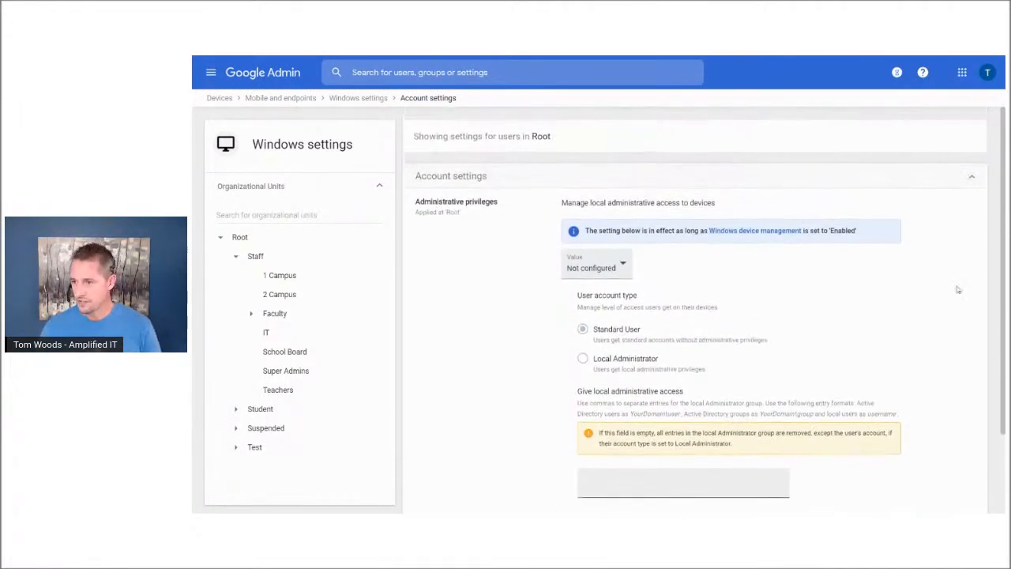
click(971, 177)
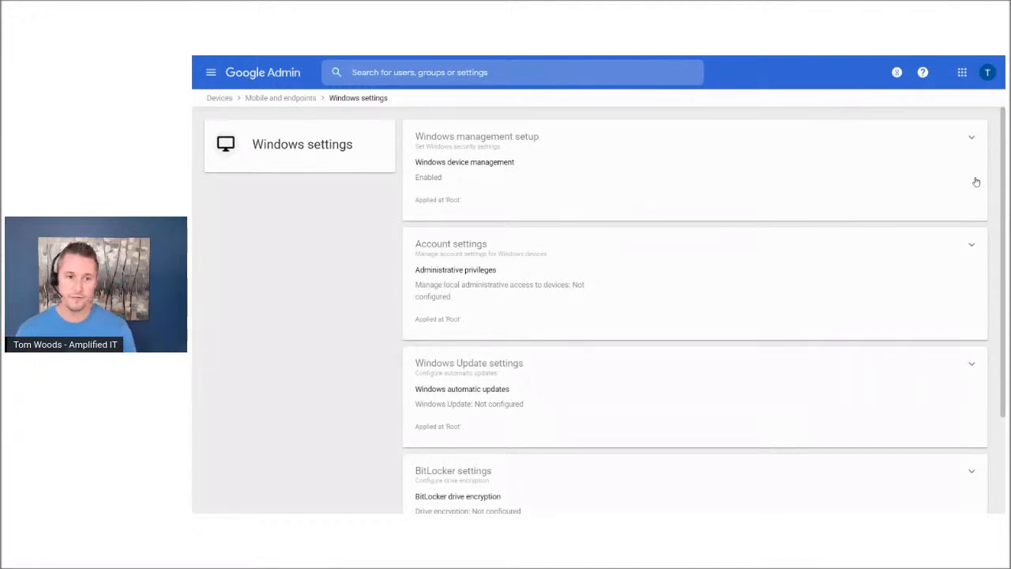
Step: Open the Windows Update settings for Root and set Windows Update to Enabled
scroll(440, 260, down, 3)
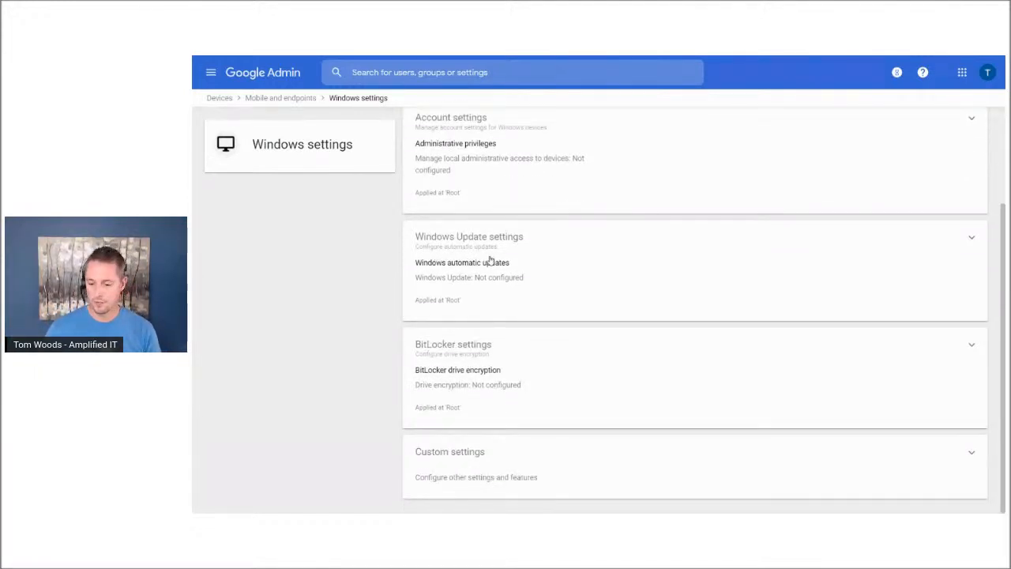
click(489, 260)
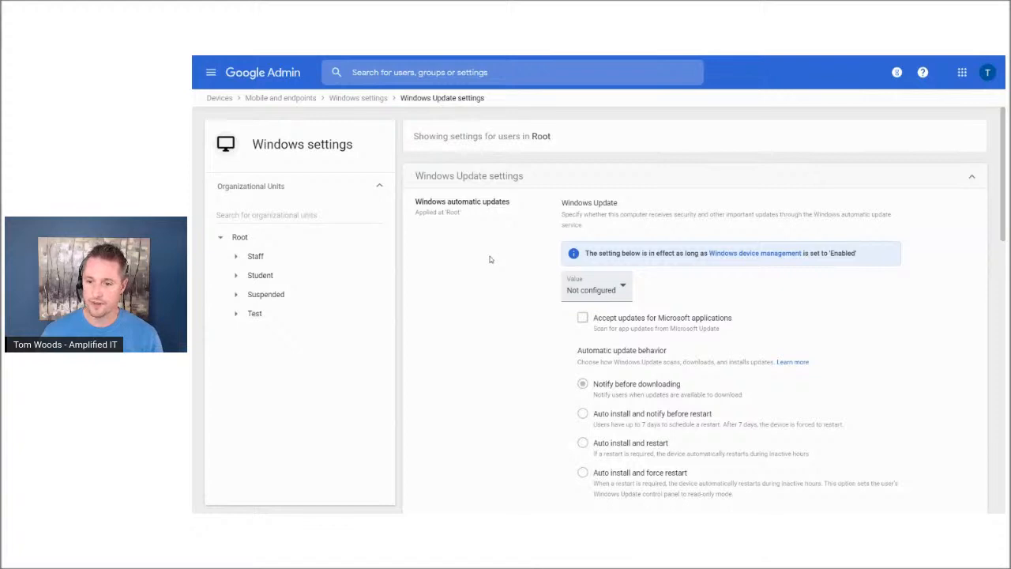
scroll(489, 258, down, 2)
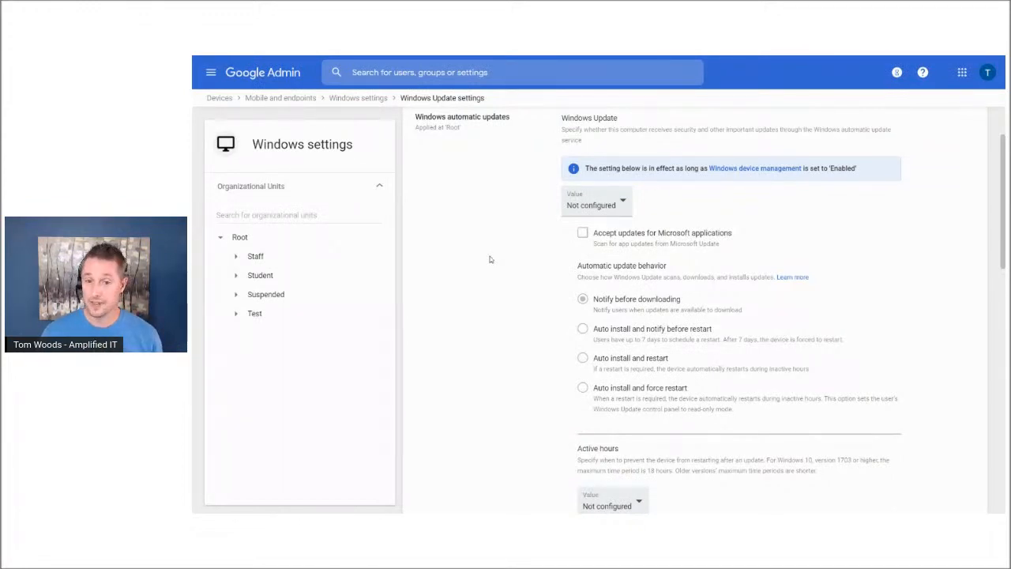
click(604, 205)
click(603, 178)
Step: Review the automatic update behavior and active hours options and select Auto install and force restart
scroll(604, 197, down, 1)
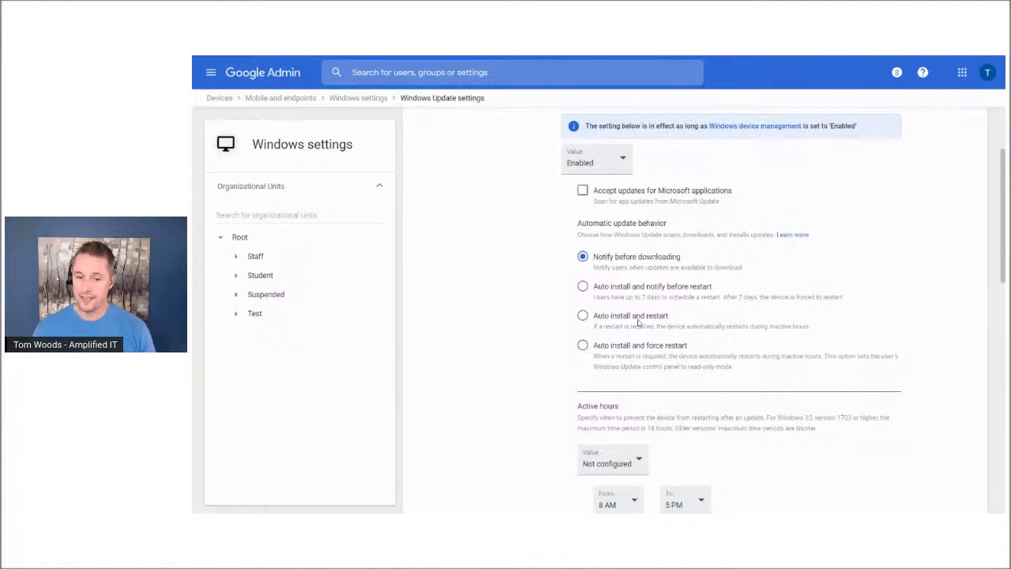
scroll(638, 322, down, 2)
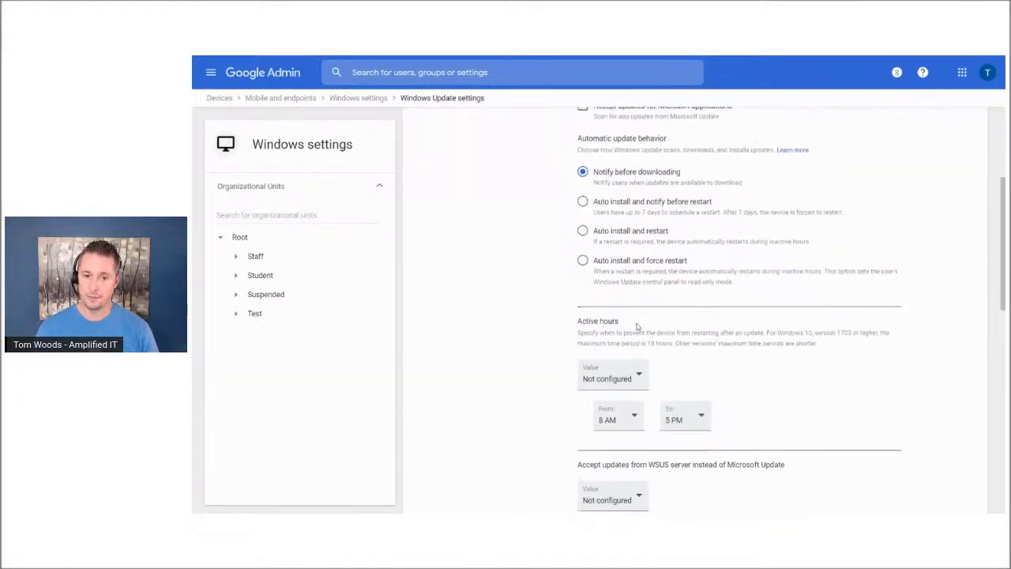
drag(577, 321, 628, 325)
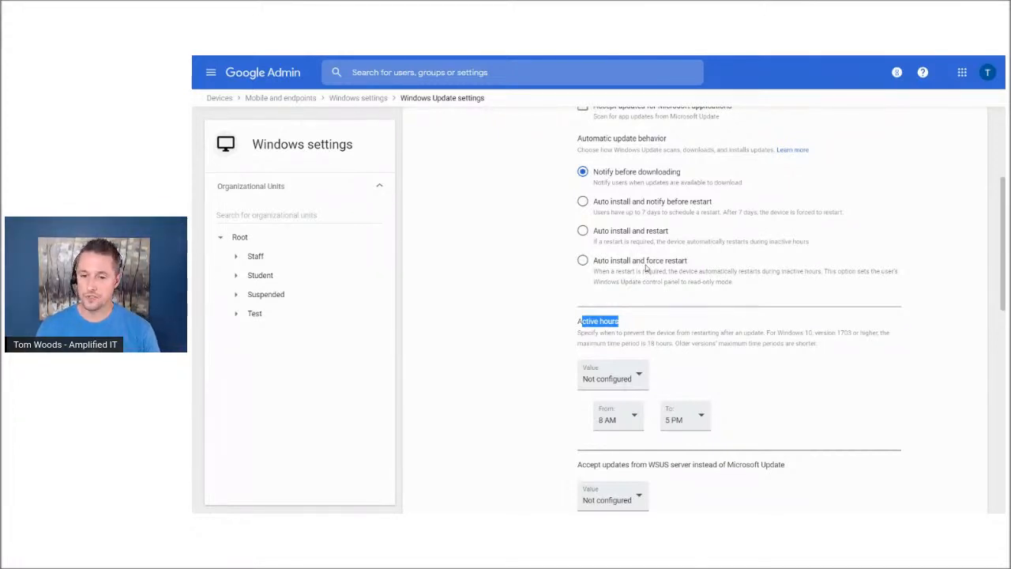
drag(701, 282, 728, 283)
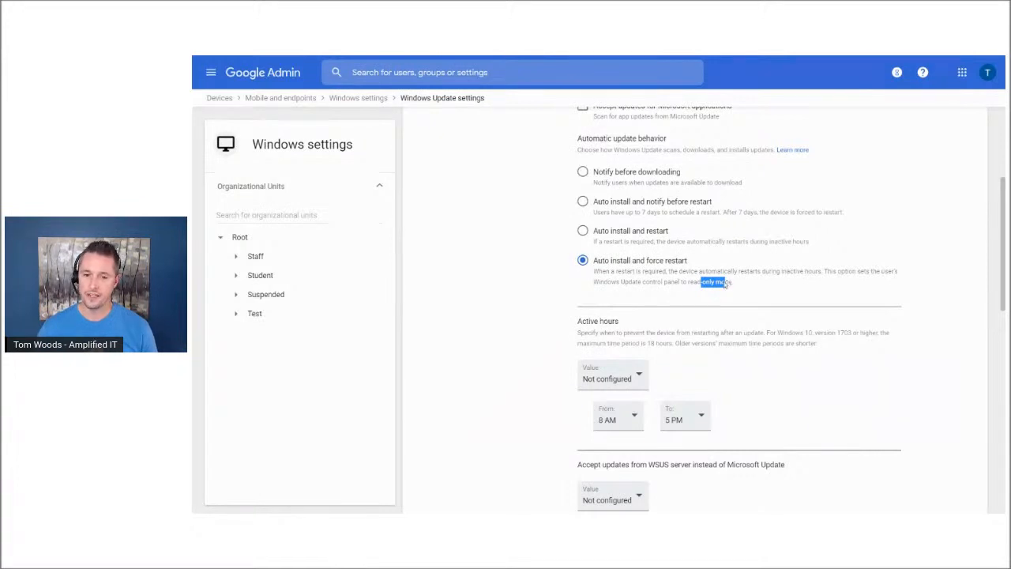
Step: Review the active hours, WSUS server, automatic update frequency and quality update options in the Windows Update settings
click(703, 294)
scroll(652, 359, down, 2)
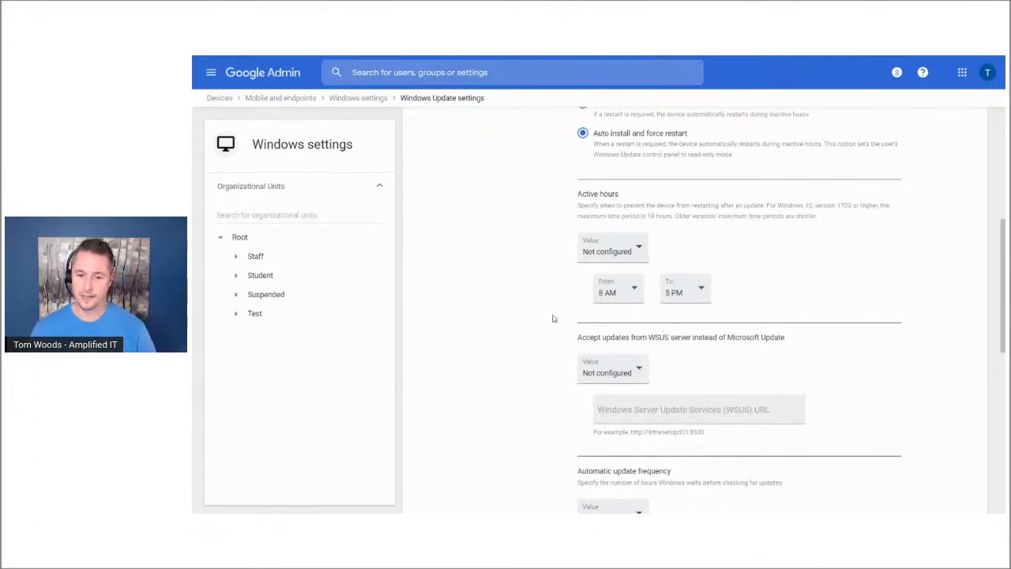
scroll(555, 322, down, 1)
scroll(561, 293, down, 1)
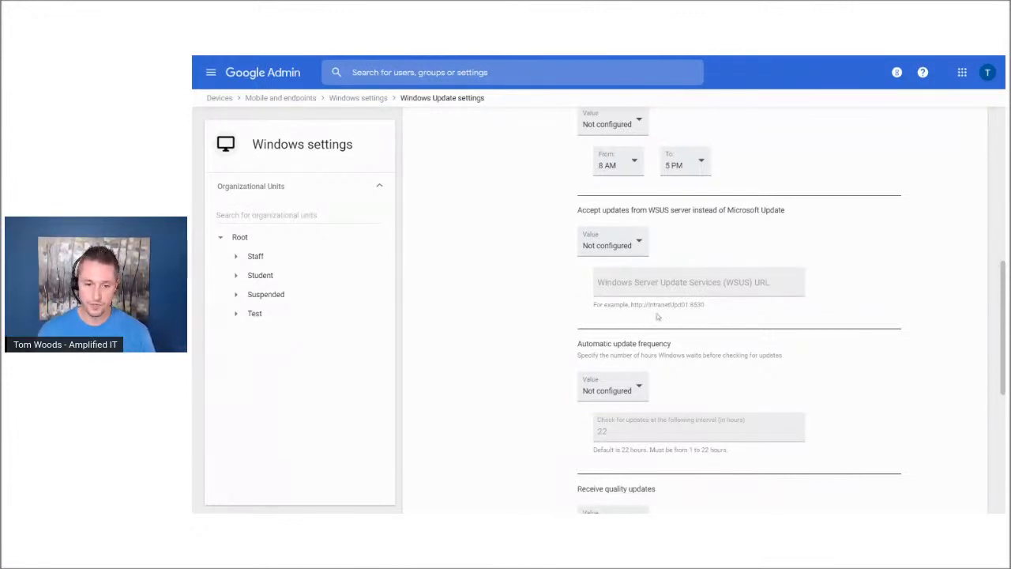
scroll(659, 318, down, 2)
scroll(656, 319, down, 1)
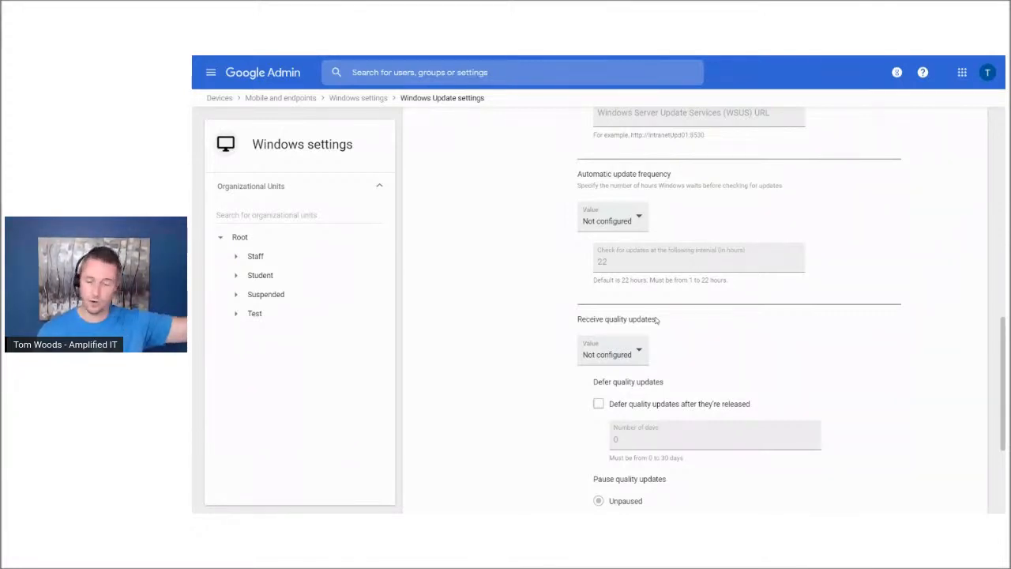
scroll(655, 319, down, 3)
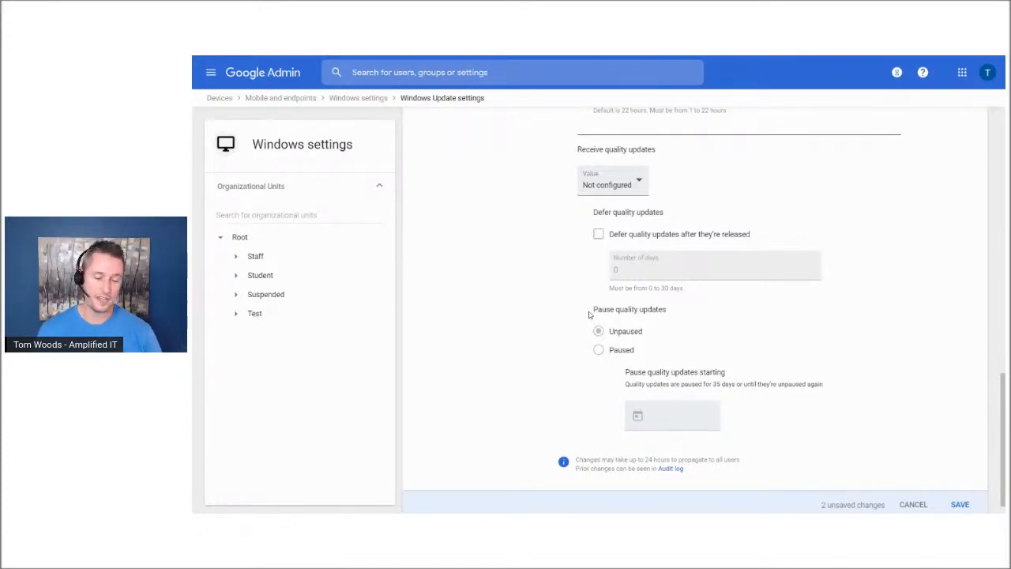
scroll(584, 323, down, 1)
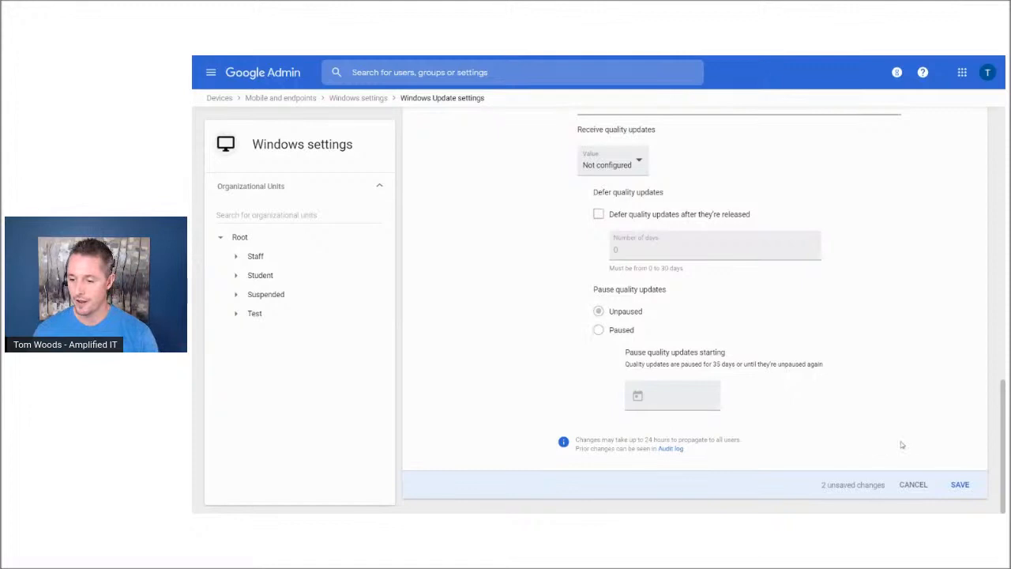
Step: Discard the unsaved Windows Update changes and return to the Windows settings overview
click(909, 486)
scroll(922, 295, up, 10)
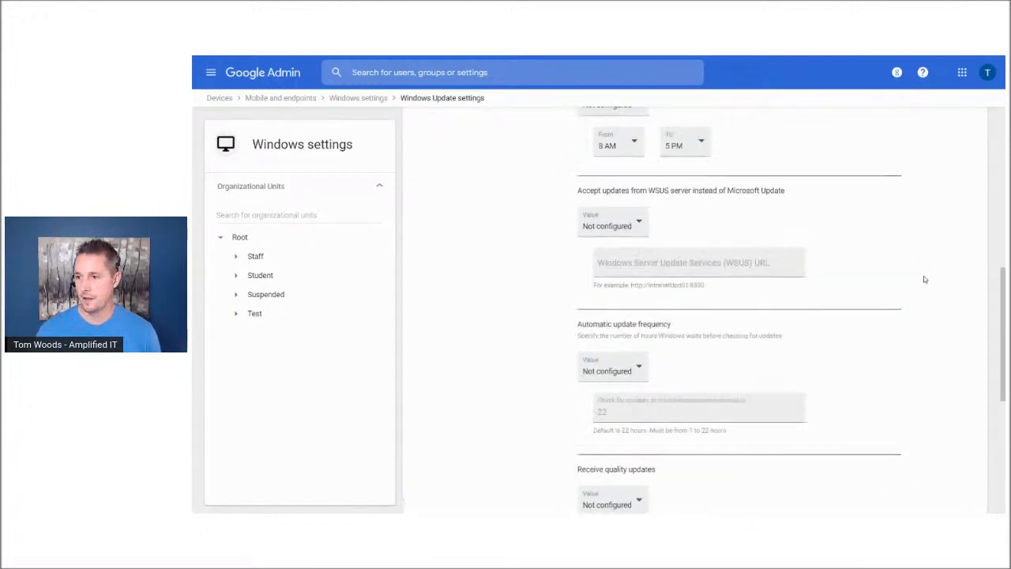
click(972, 175)
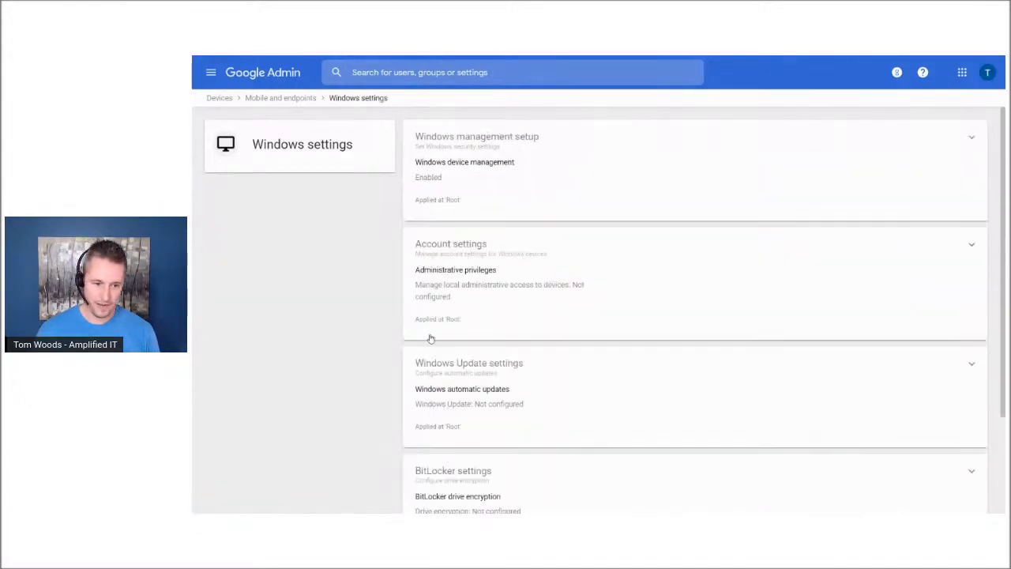
Step: Look over the custom settings list for Windows devices and return to the Devices overview
scroll(476, 355, down, 3)
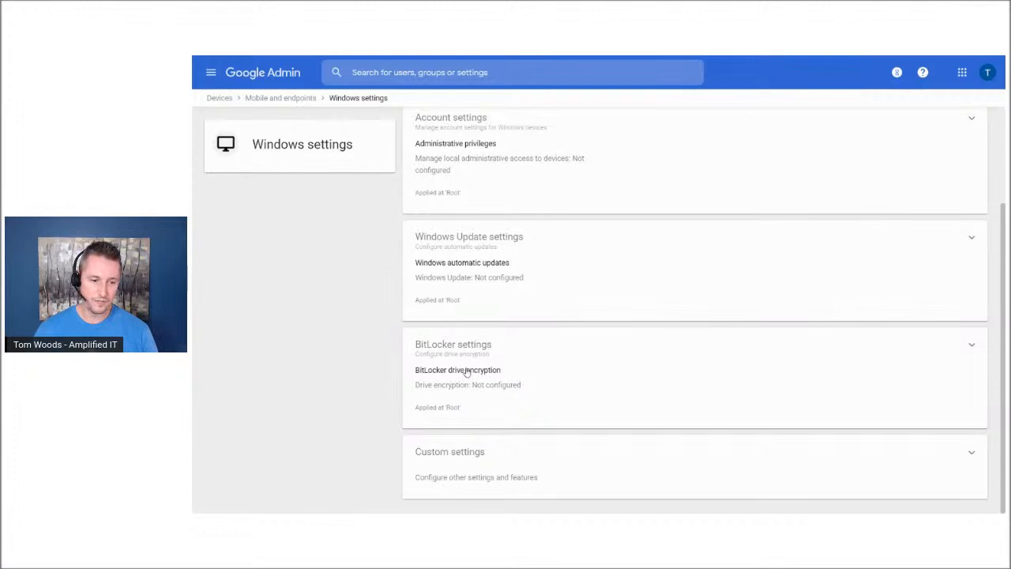
click(456, 454)
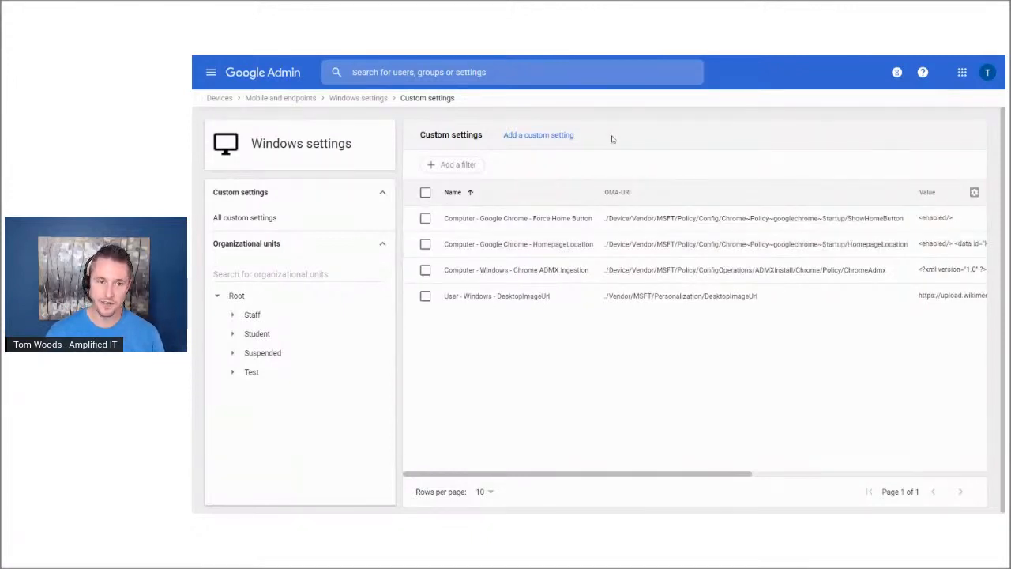
click(220, 100)
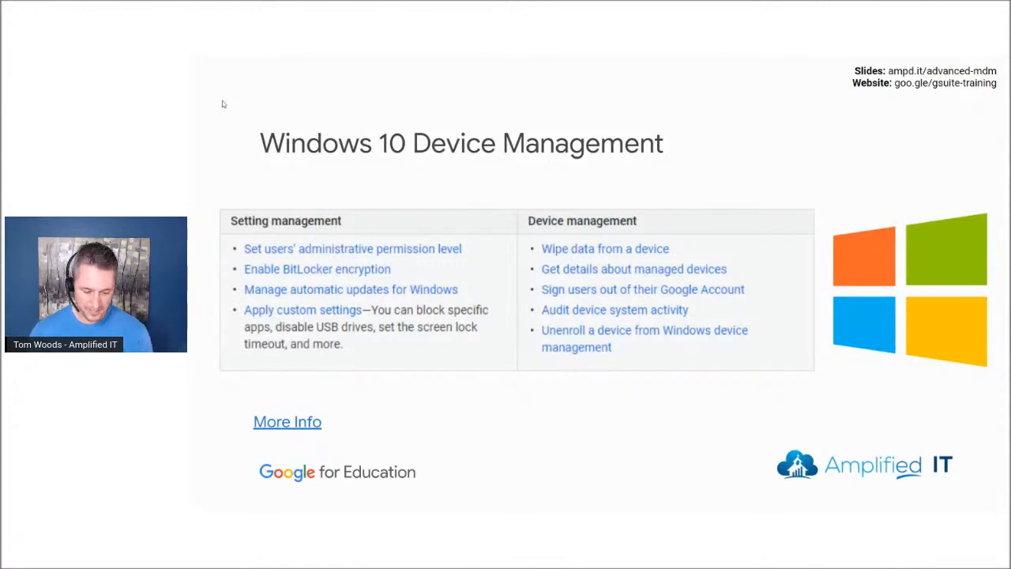
Step: Switch from the slides back to Google Admin and open the details of the Windows 10.0 endpoint last synced 19 hours ago
key(alt+Tab)
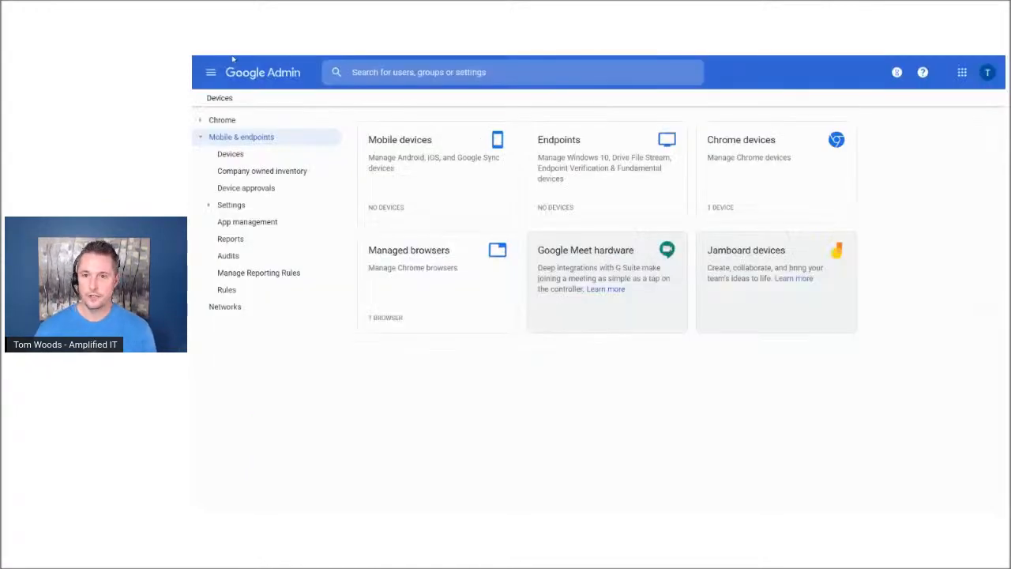
click(569, 176)
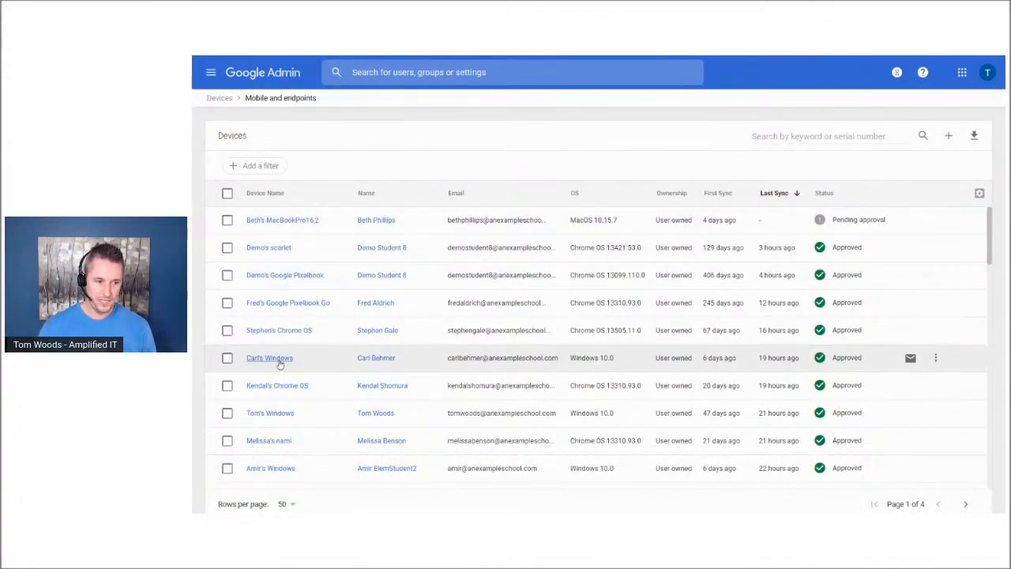
click(278, 361)
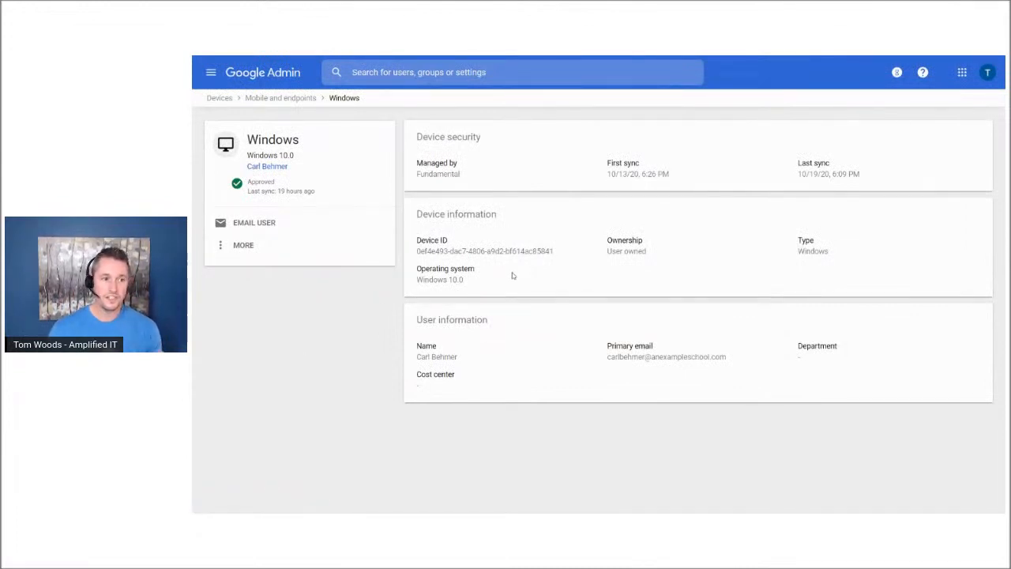
Step: Review the additional actions available for the Windows device and view its audit info
click(218, 245)
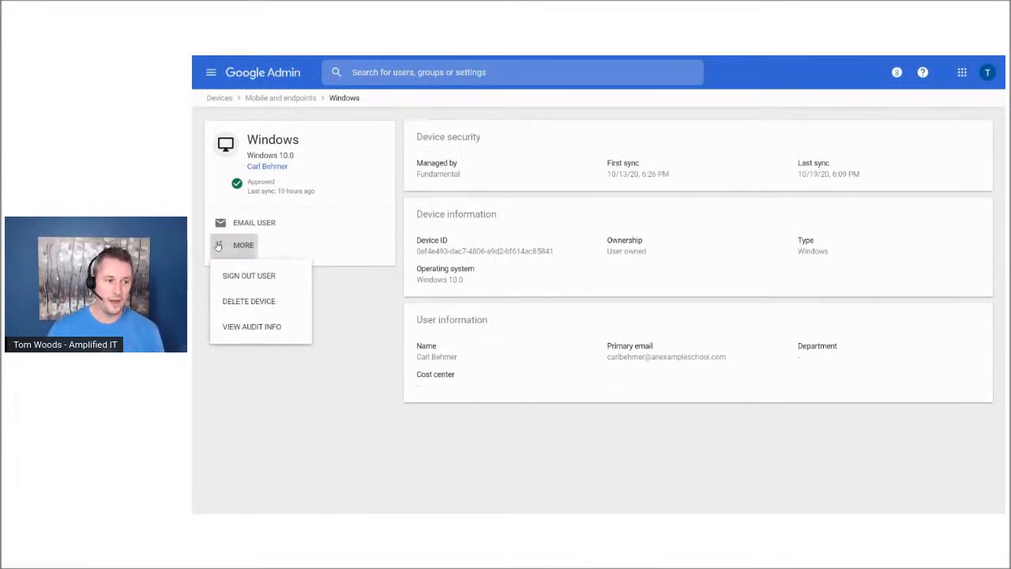
click(544, 228)
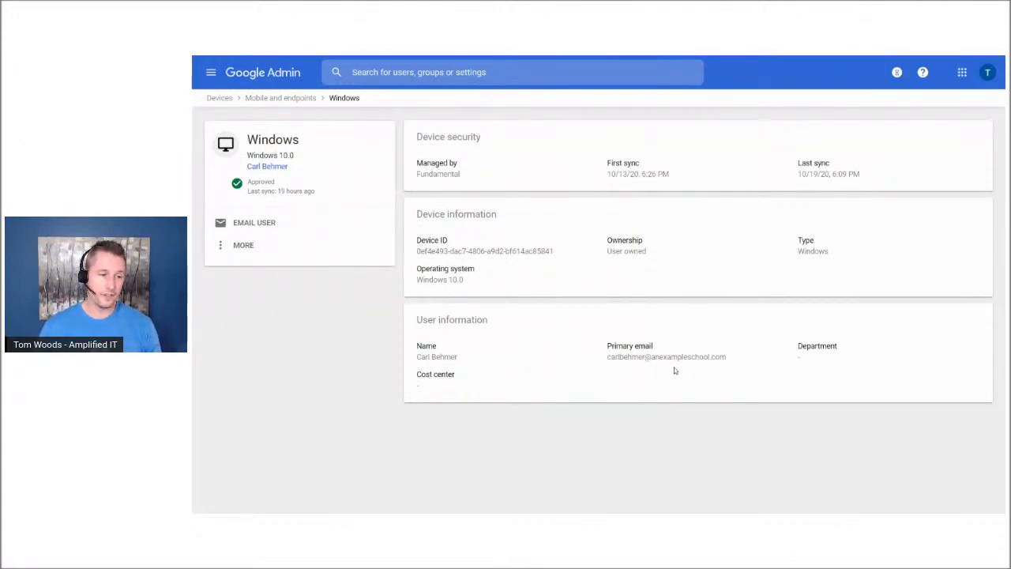
click(219, 247)
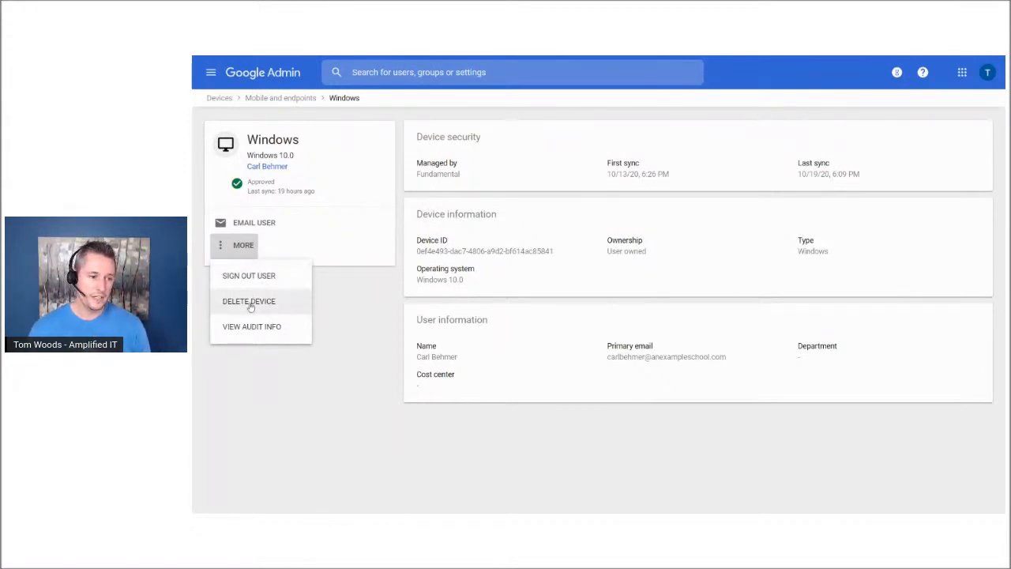
click(250, 327)
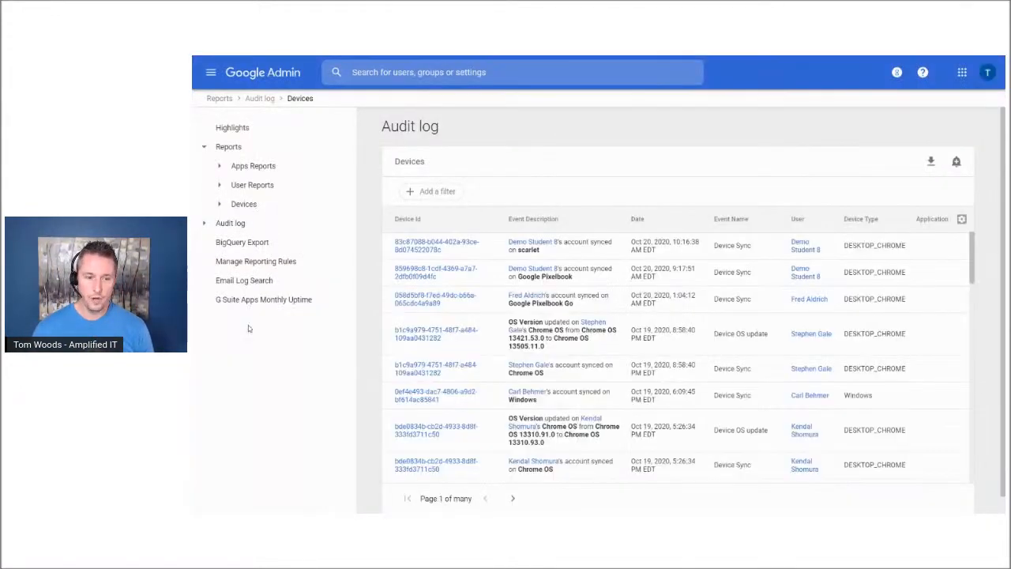